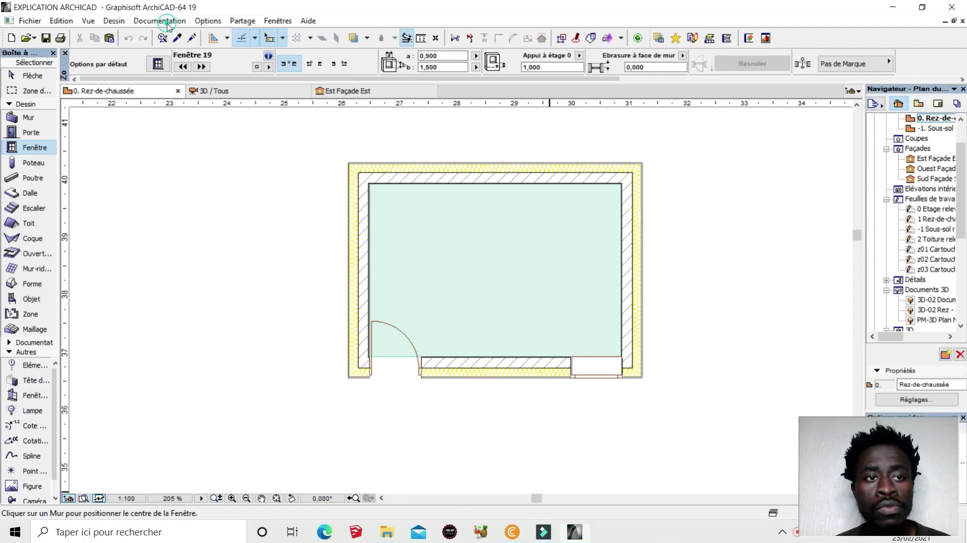
Step: Run the active-layer command, switch to the 3D view and orbit to see the room from above
left_click(168, 25)
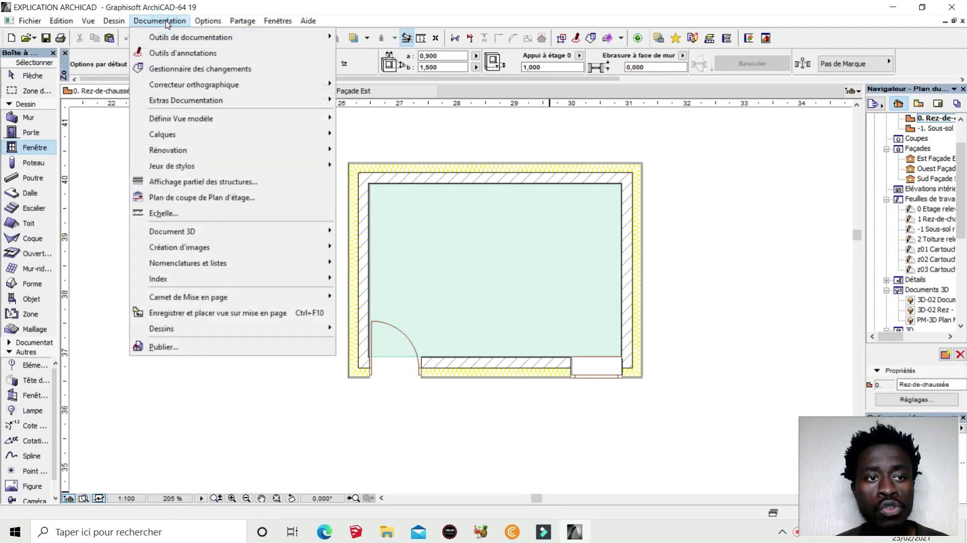
mouse_move(163, 134)
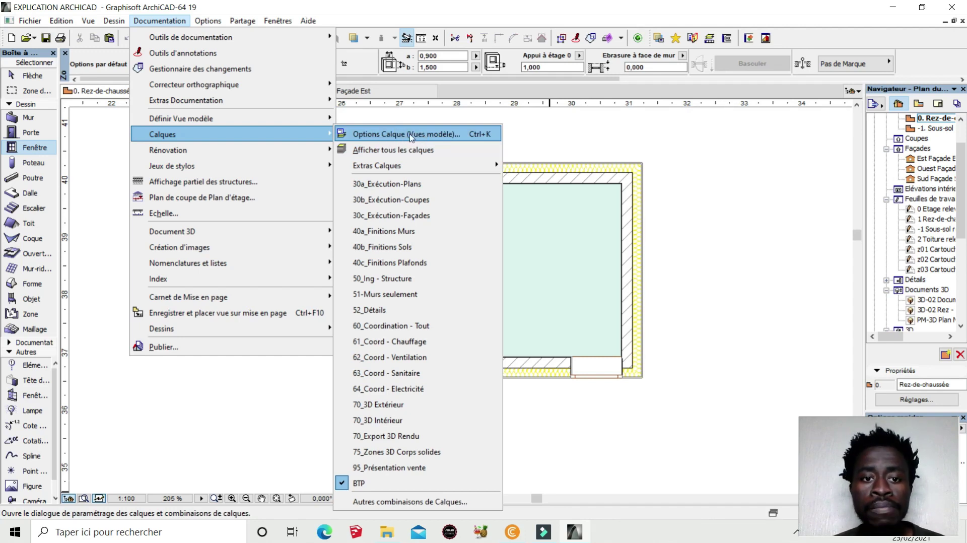
mouse_move(377, 165)
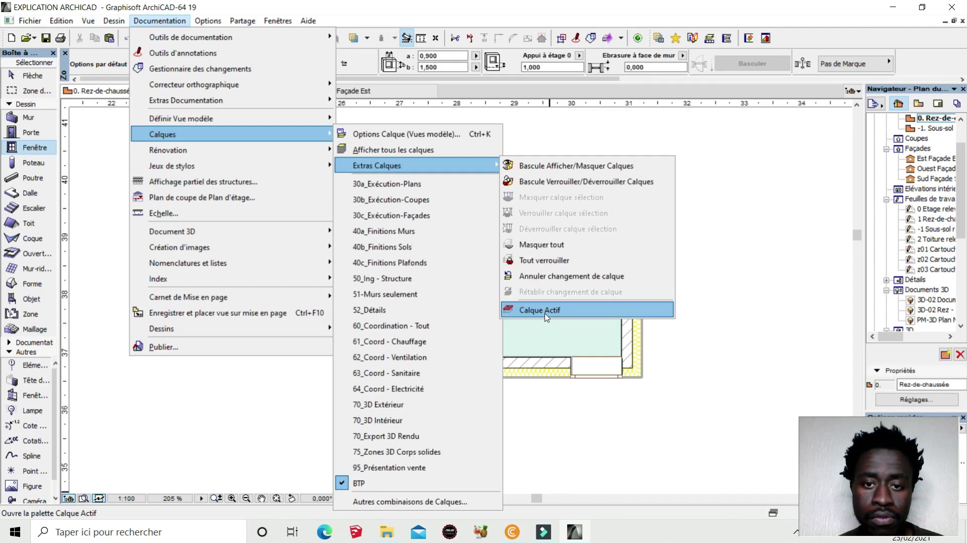
left_click(596, 171)
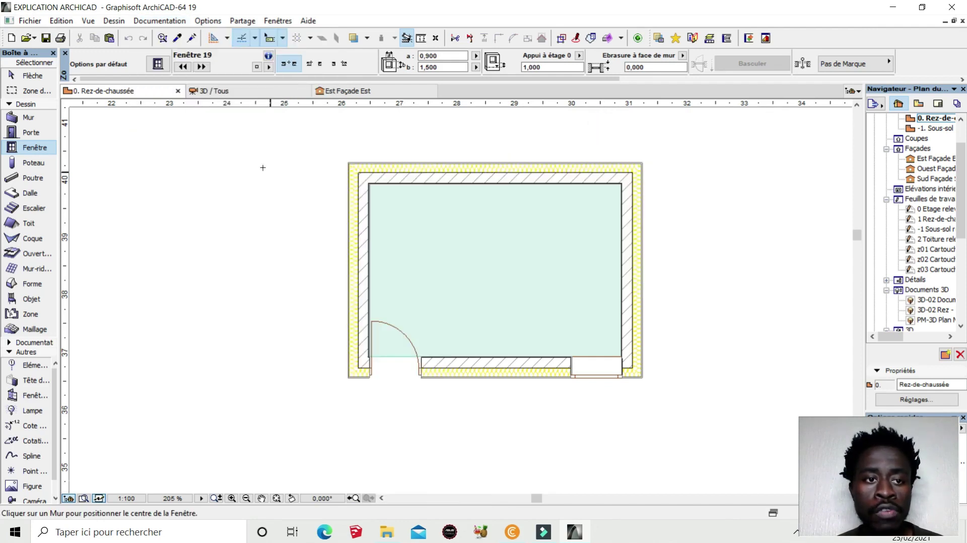
left_click(234, 93)
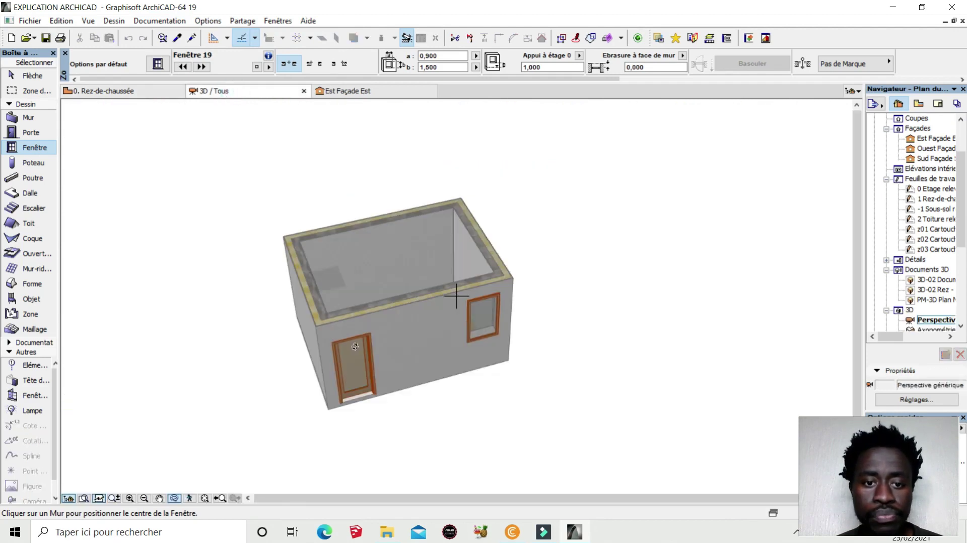
middle_click_drag(355, 346, 406, 244, "shift")
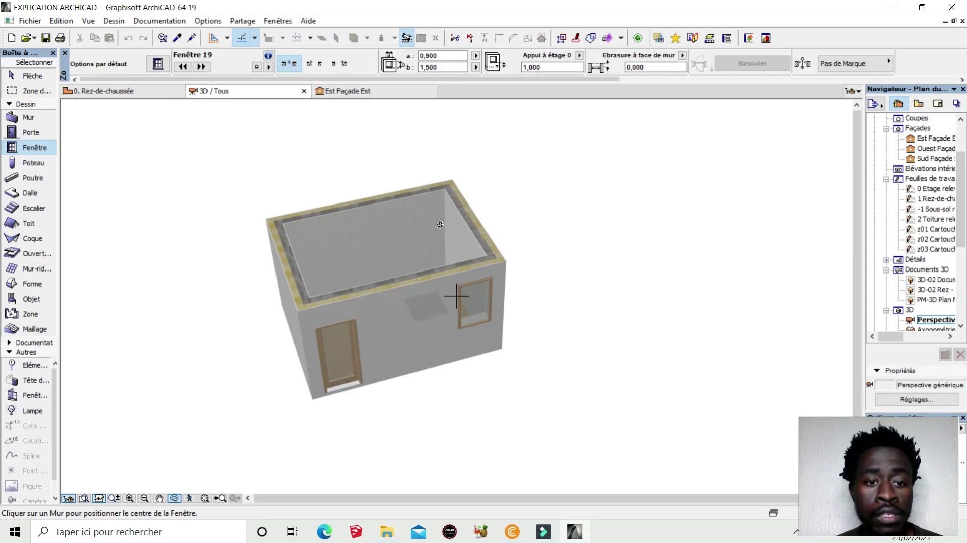
Step: Hide all layers in 3D, show them again, then toggle layer locking via Extras Calques
left_click(168, 23)
mouse_move(231, 134)
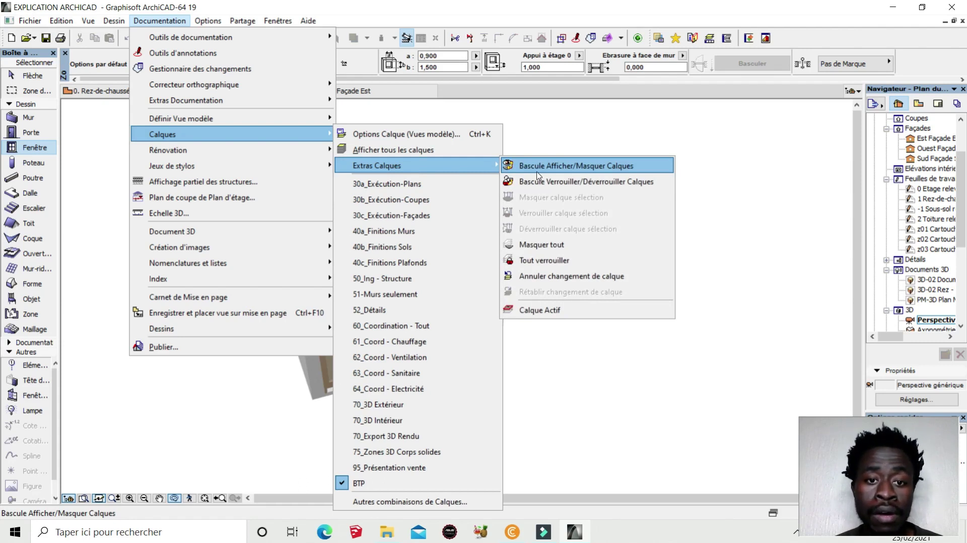
left_click(538, 175)
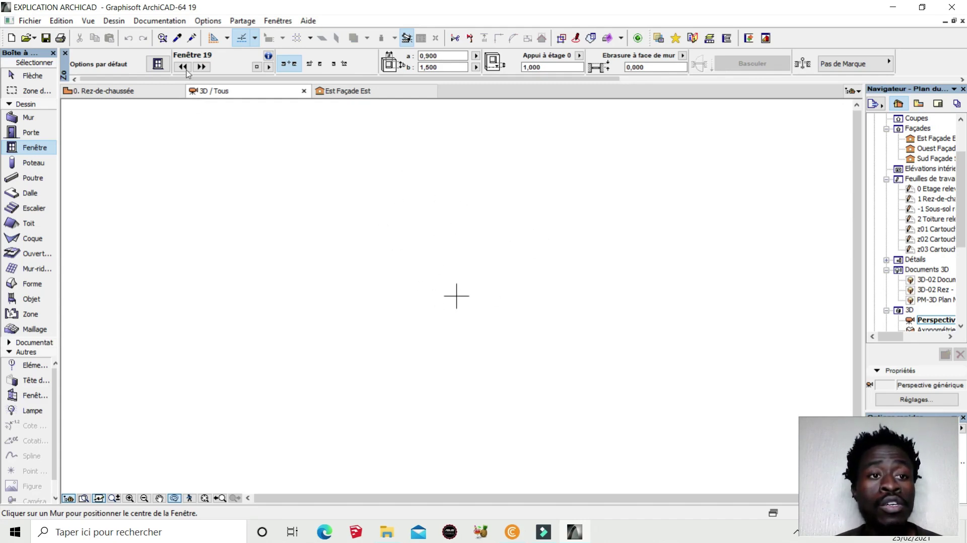
left_click(160, 21)
mouse_move(163, 134)
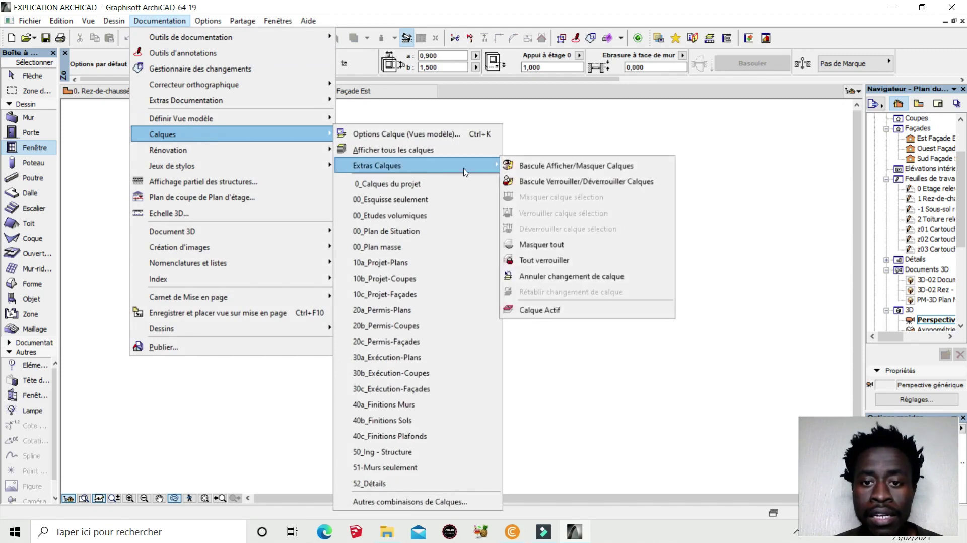
left_click(548, 167)
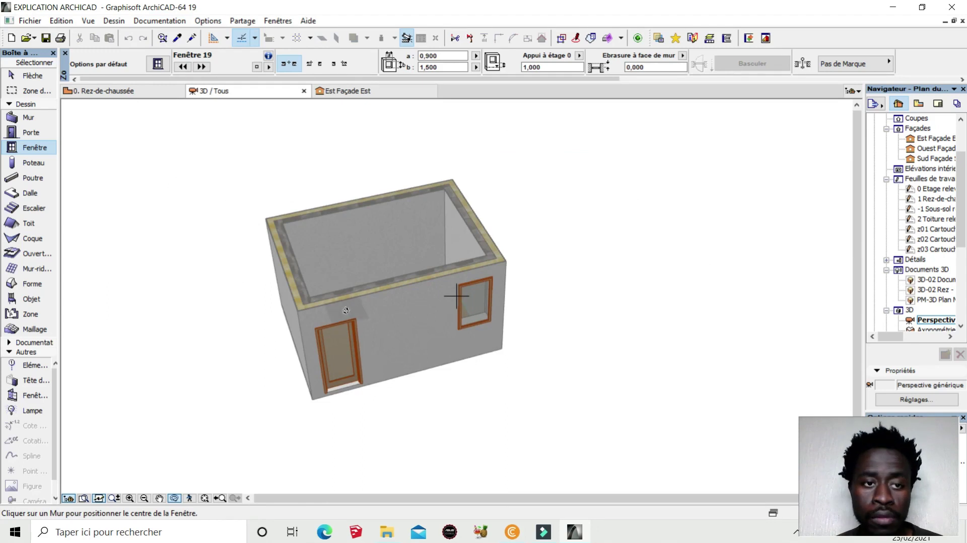
left_click(165, 23)
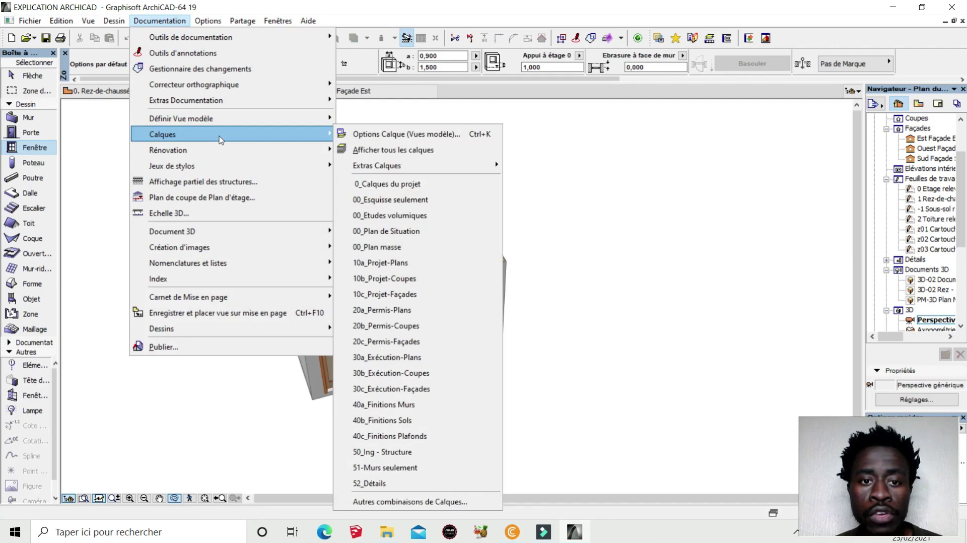
mouse_move(377, 165)
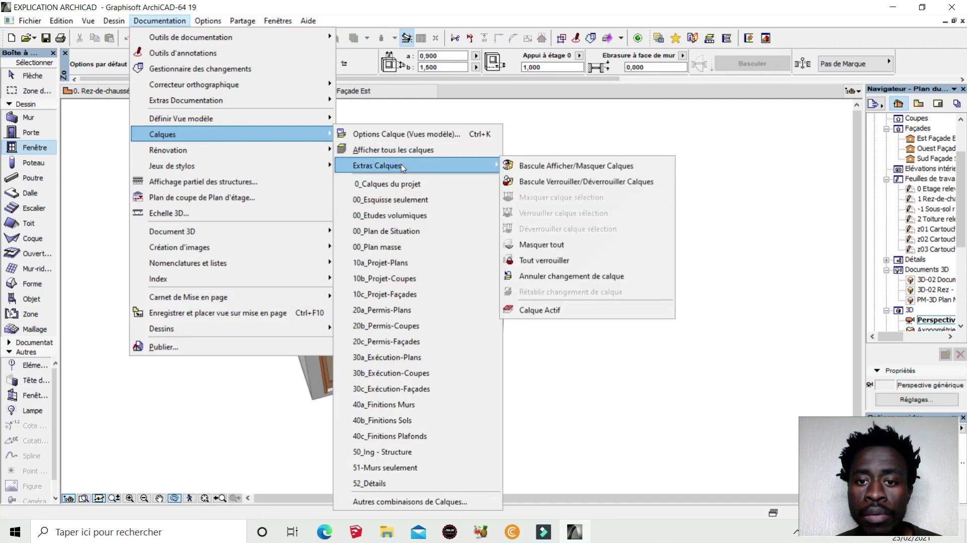
left_click(563, 182)
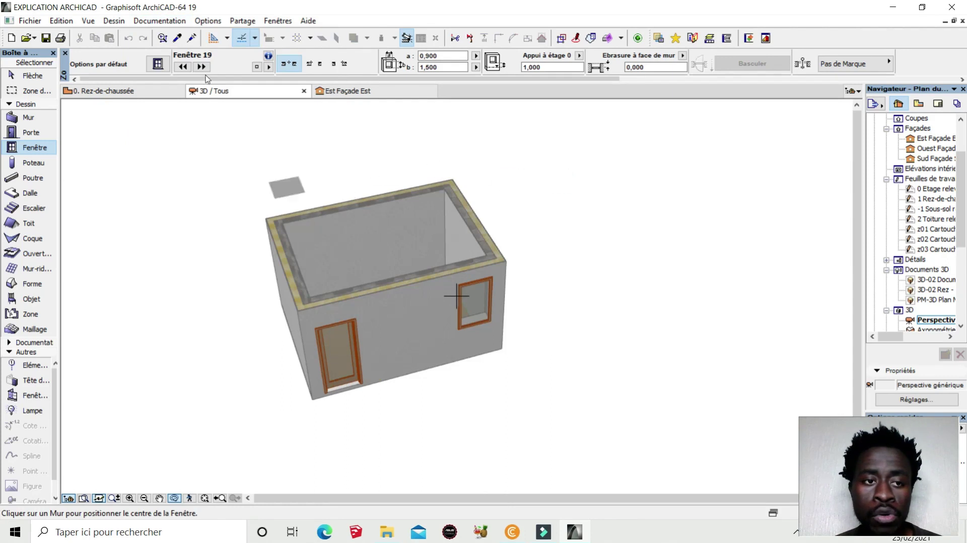
Step: Return to the 0. Rez-de-chaussée plan, toggle layer locking and list the layer combinations
left_click(124, 96)
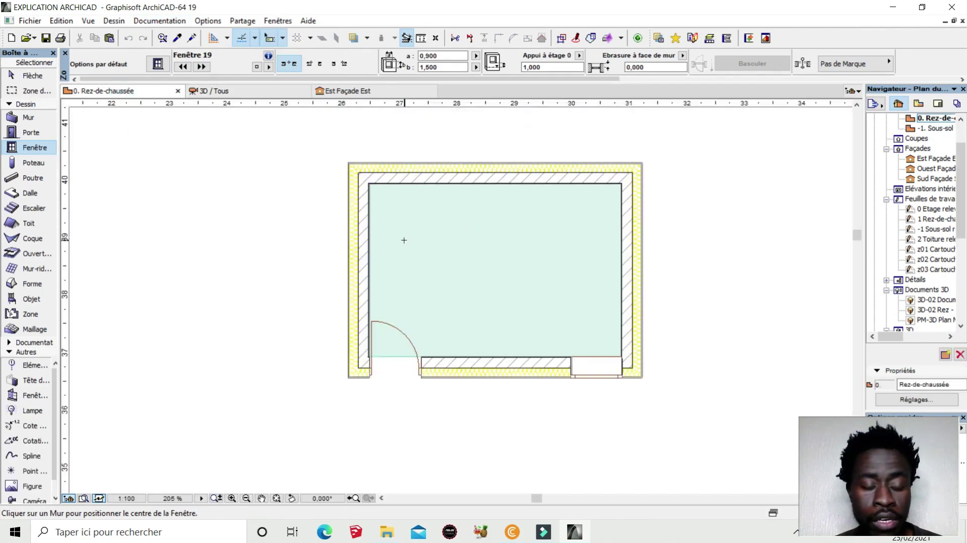
left_click(159, 21)
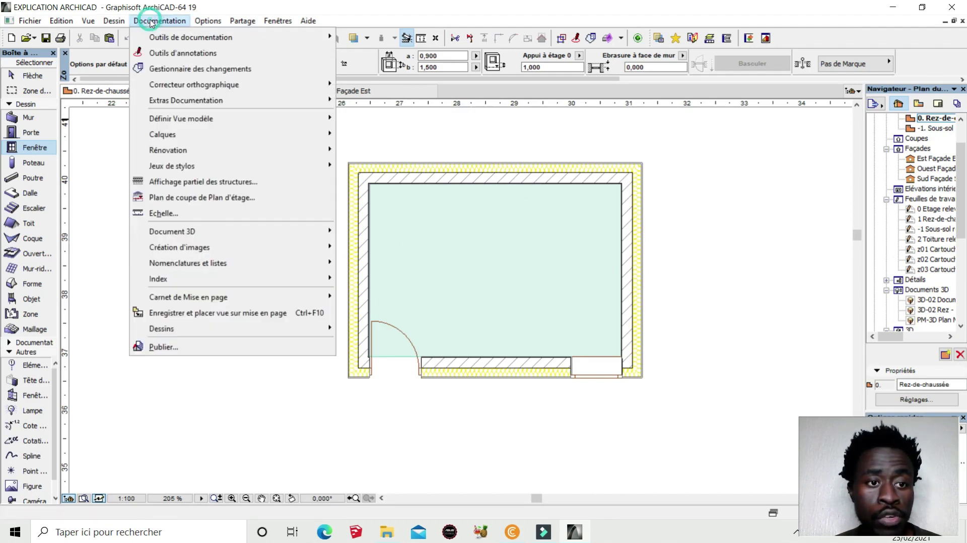
mouse_move(377, 165)
left_click(557, 190)
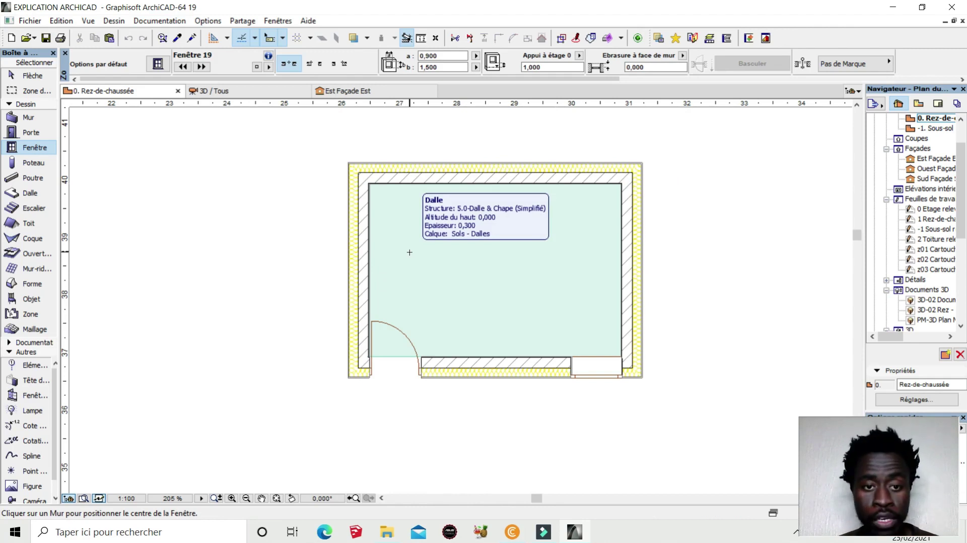
left_click(159, 21)
mouse_move(162, 134)
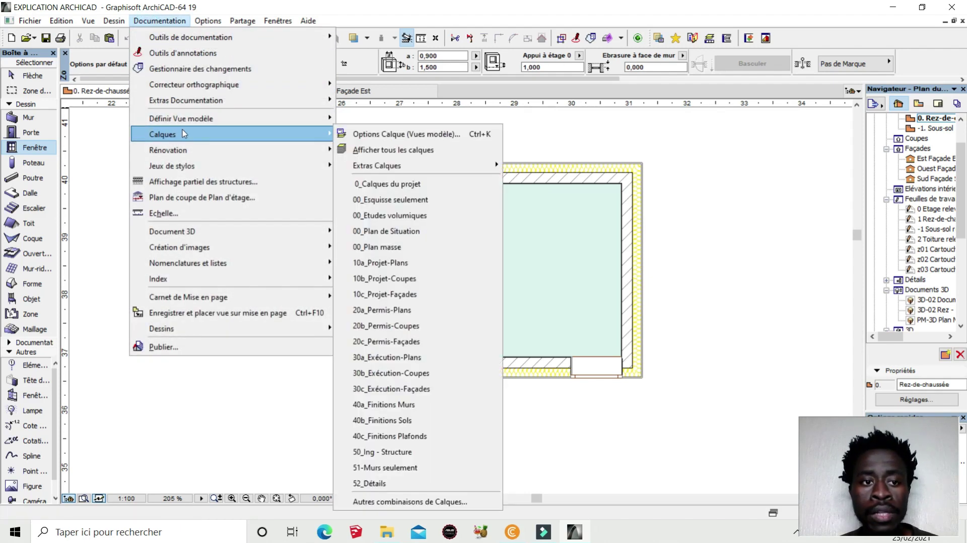
mouse_move(377, 165)
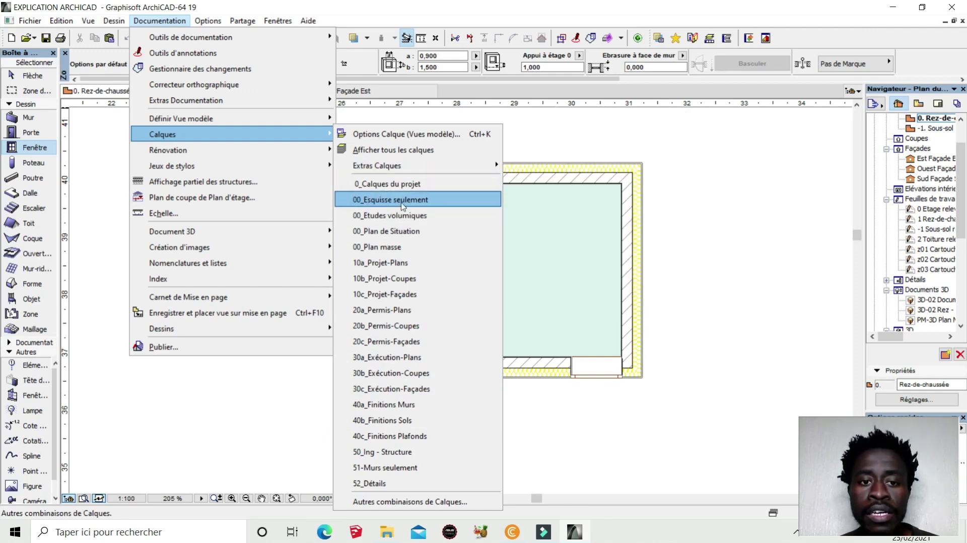
Step: Apply 0_Calques du projet, switch to 3D, then apply 00_Esquisse seulement and 00_Etudes volumiques
left_click(392, 184)
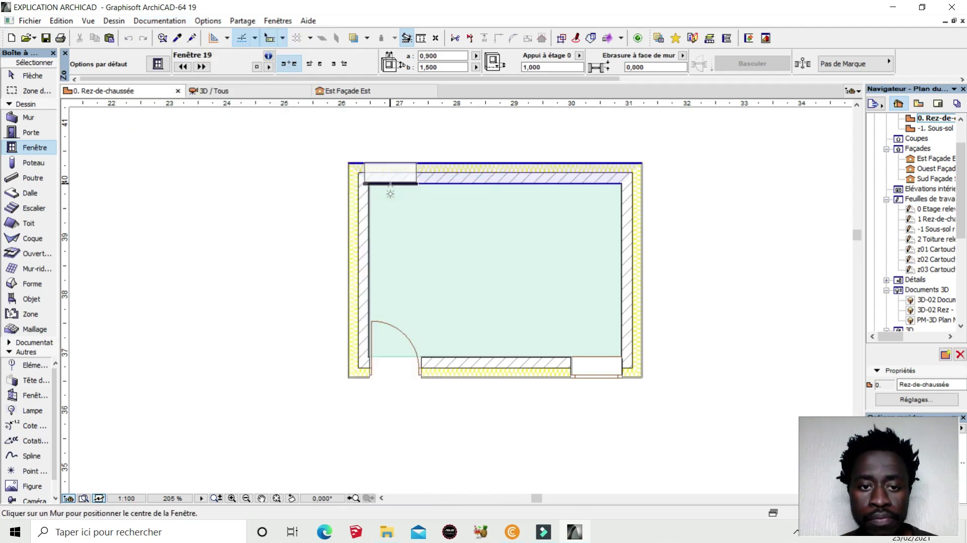
left_click(236, 90)
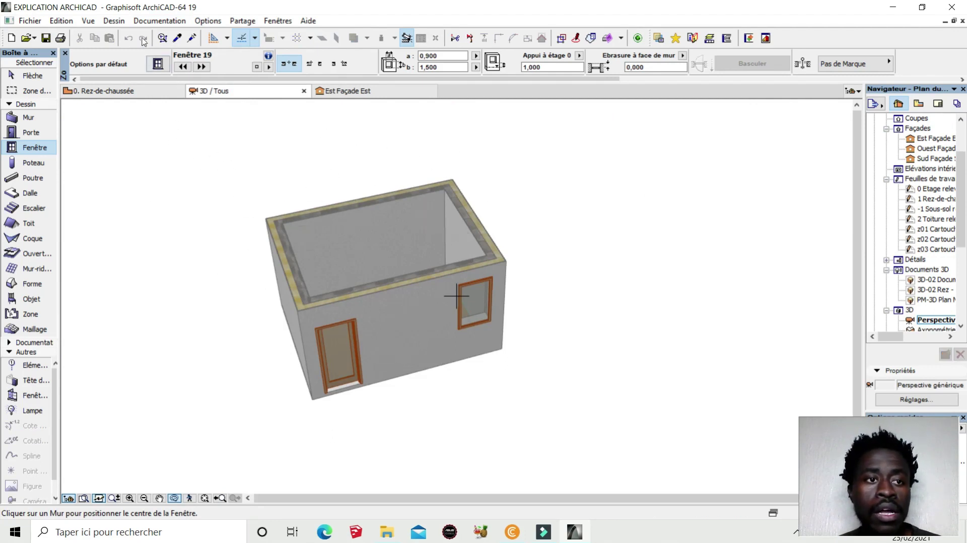
left_click(155, 21)
mouse_move(196, 134)
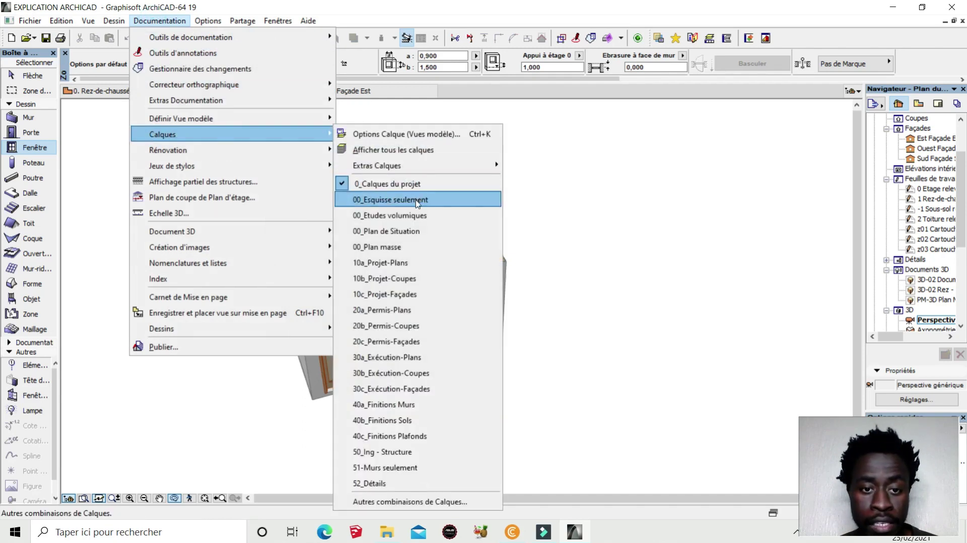
left_click(417, 201)
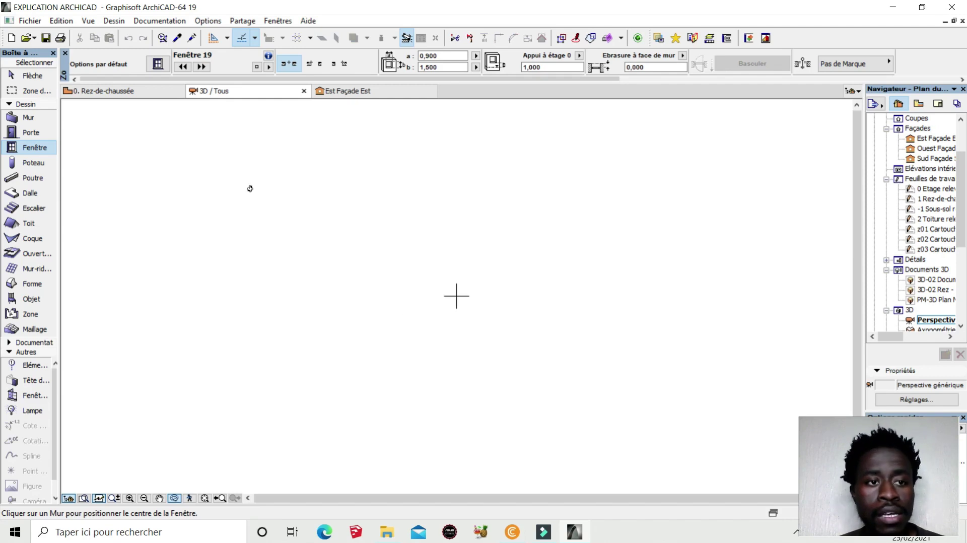
left_click(157, 21)
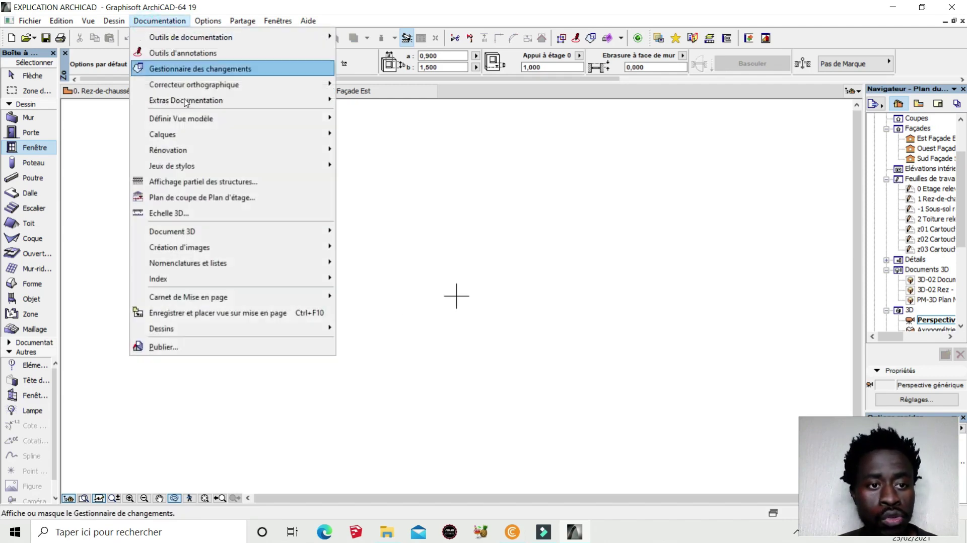
mouse_move(162, 134)
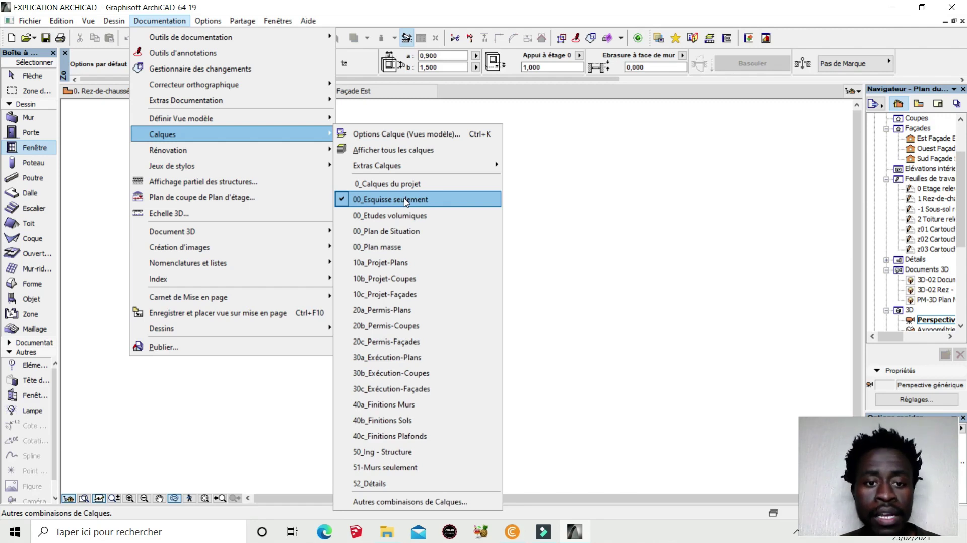
left_click(406, 221)
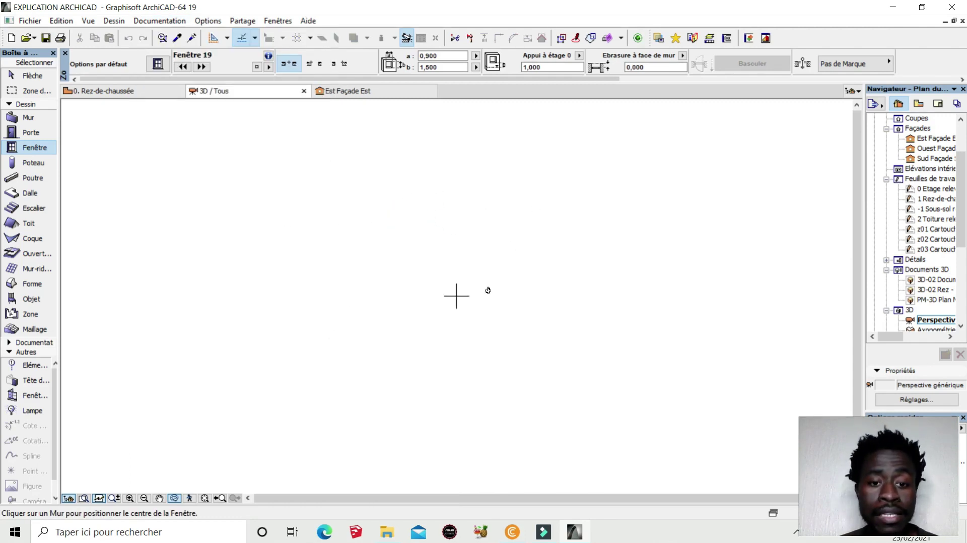
left_click(159, 21)
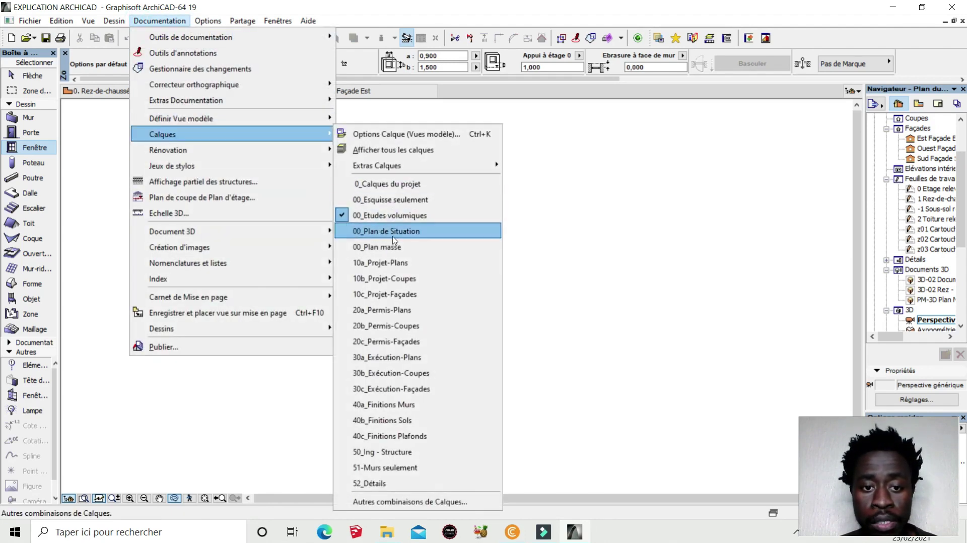
Step: Try the 00_Plan de Situation and 00_Plan masse layer combinations, orbiting the 3D view slightly
left_click(393, 236)
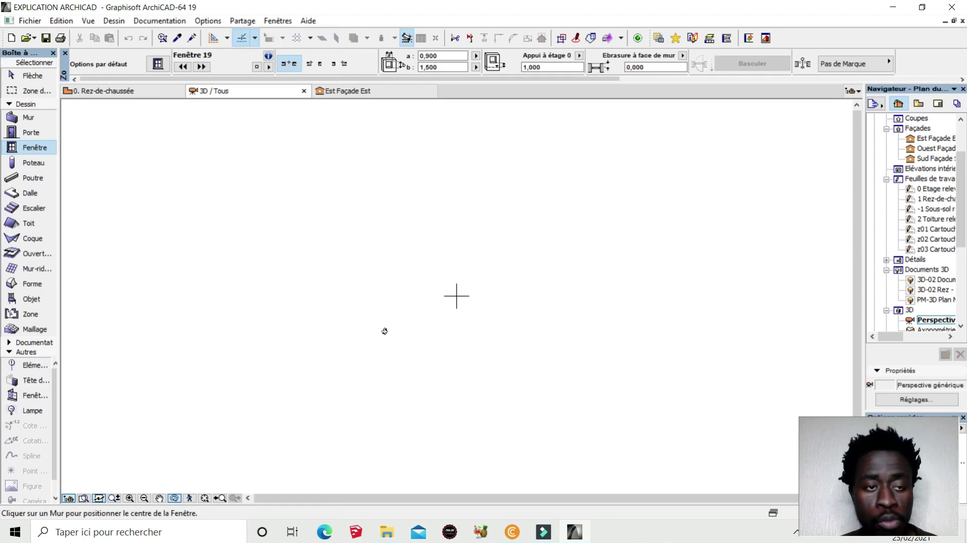
left_click(159, 20)
mouse_move(226, 134)
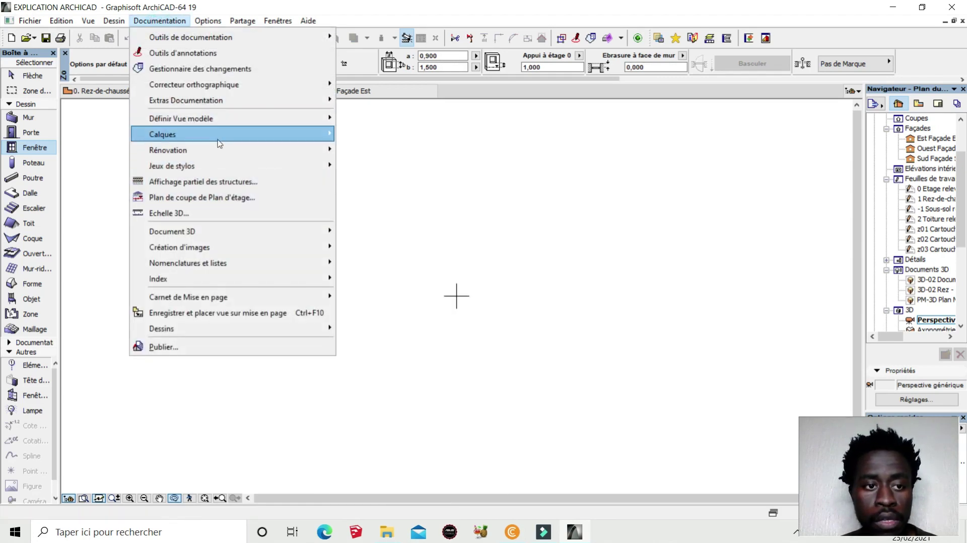
left_click(411, 249)
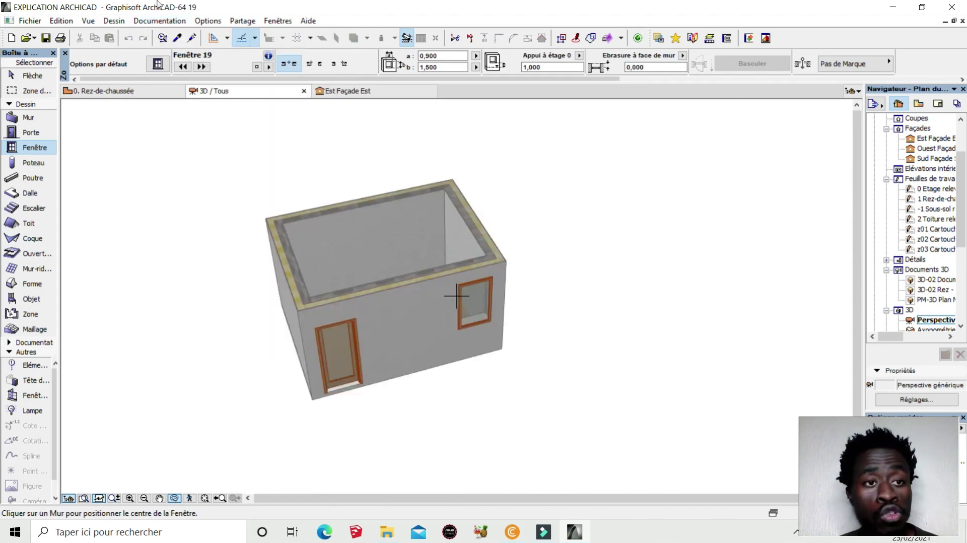
left_click(159, 21)
mouse_move(163, 134)
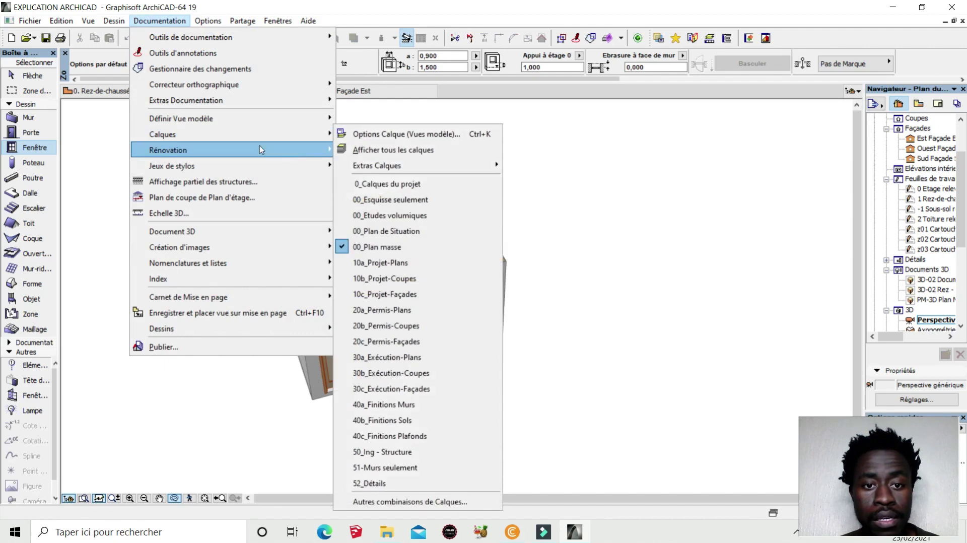
left_click(384, 249)
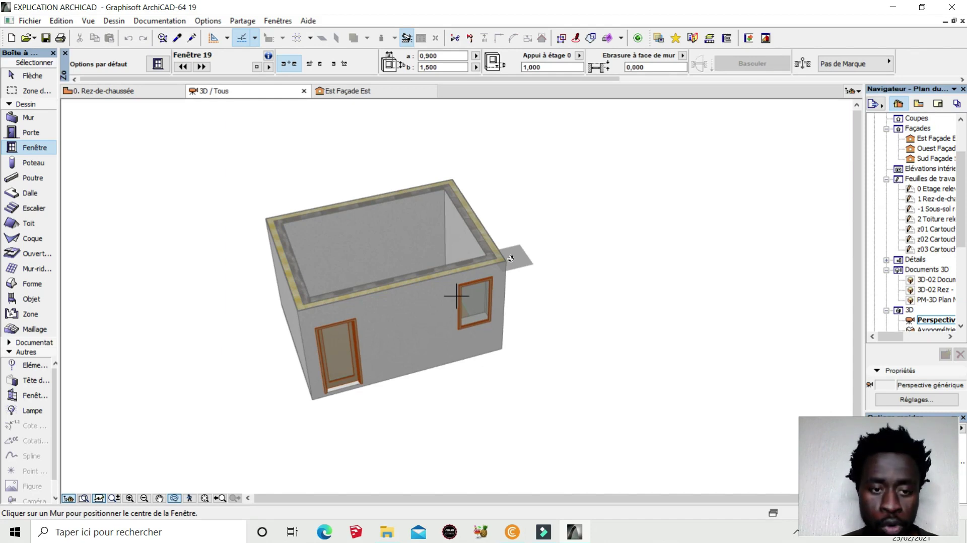
middle_click_drag(511, 259, 354, 163, "shift")
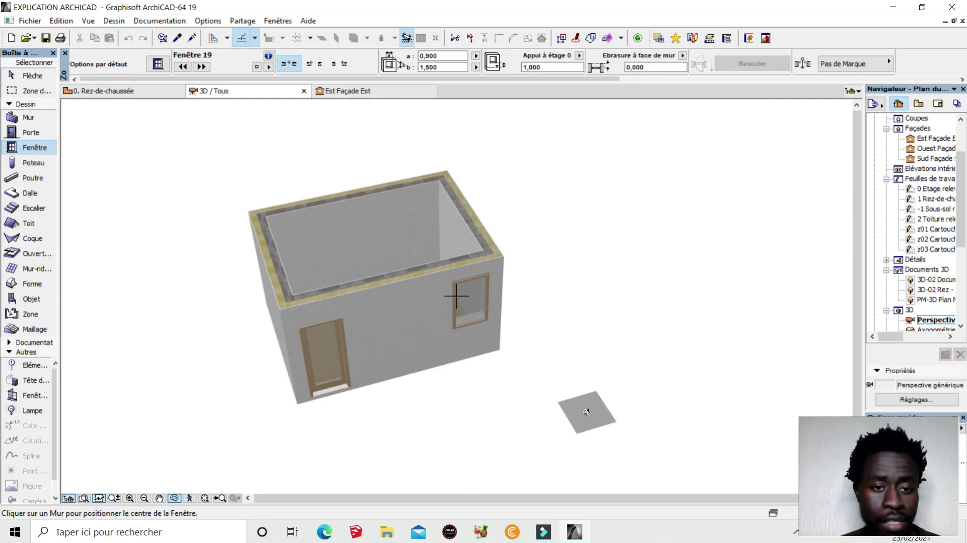
Step: Apply 00_Plan de Situation, then 10c_Projet-Façades, and finally 00_Etudes volumiques
left_click(159, 22)
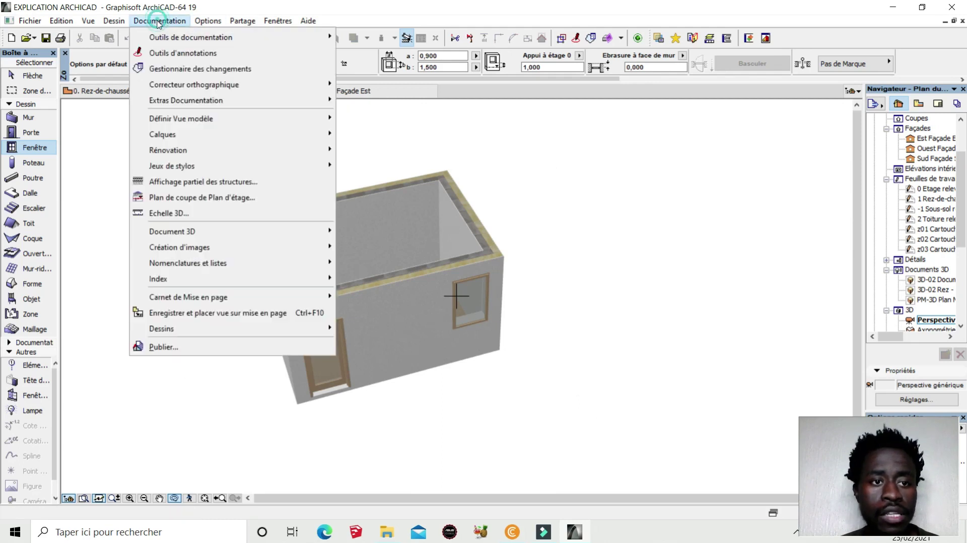
mouse_move(162, 134)
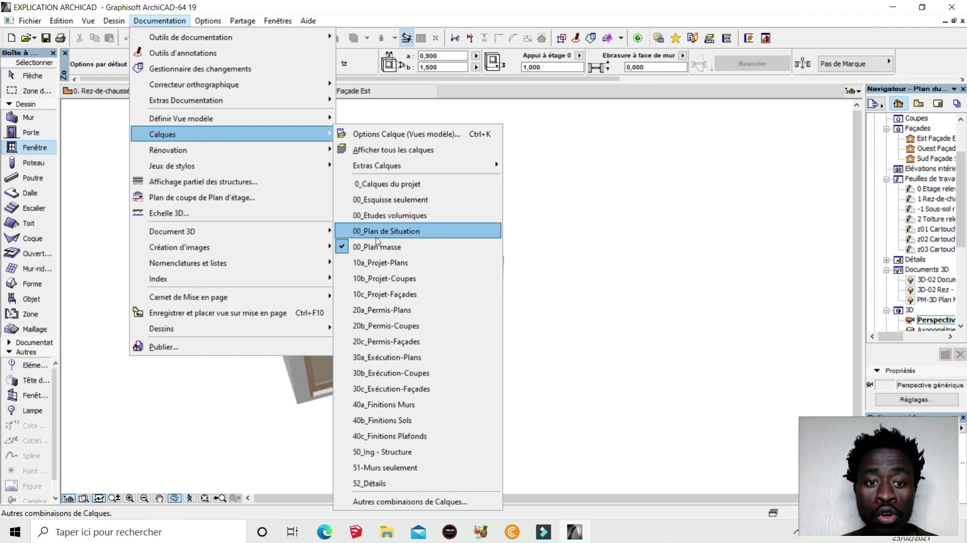
left_click(399, 279)
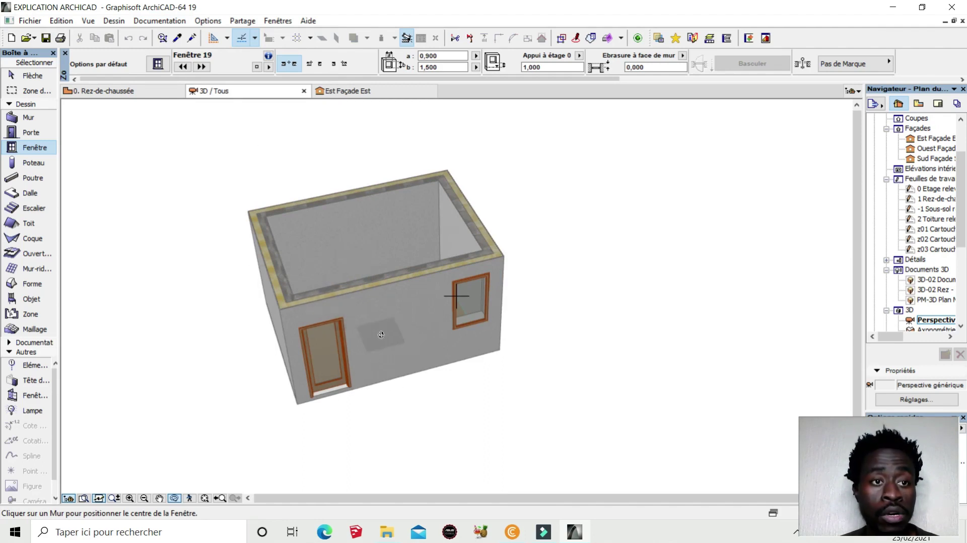
left_click(167, 21)
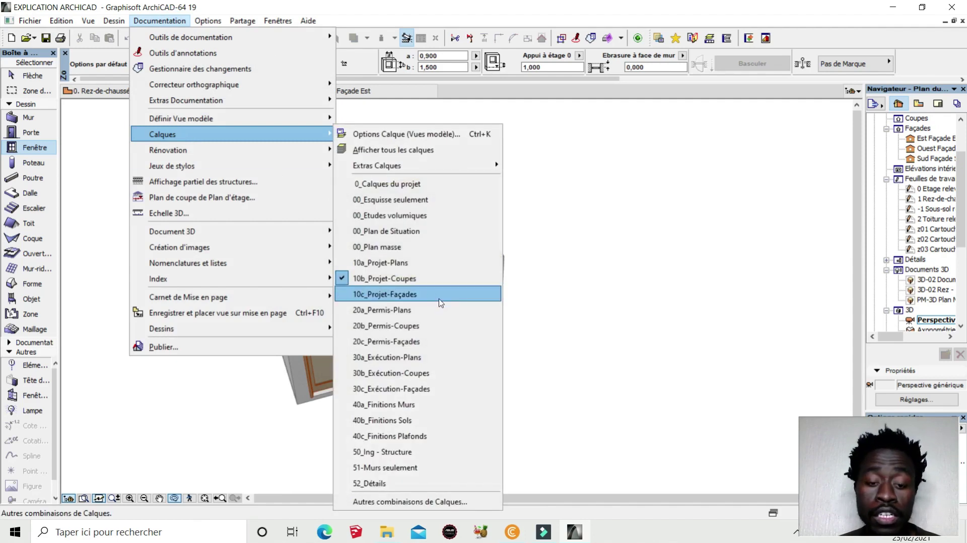
left_click(401, 300)
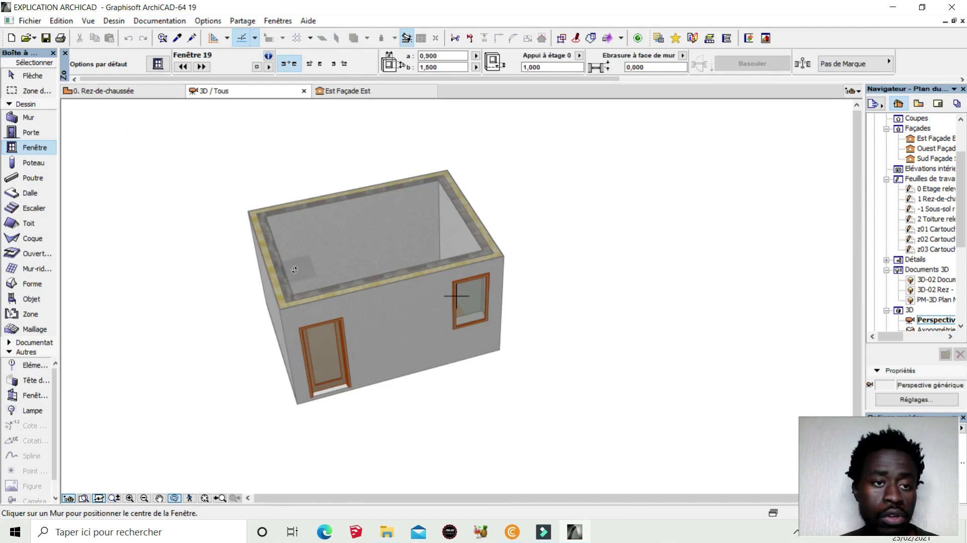
left_click(152, 20)
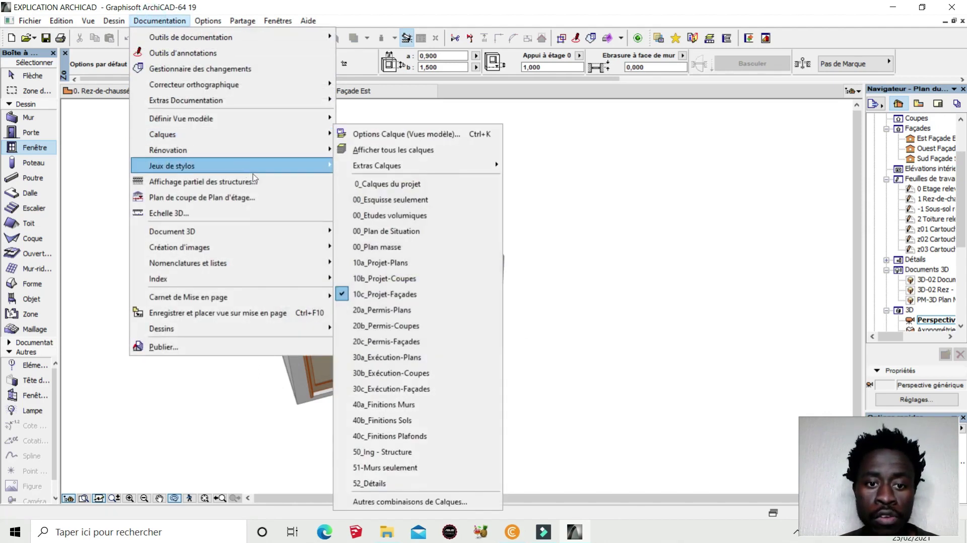
mouse_move(162, 134)
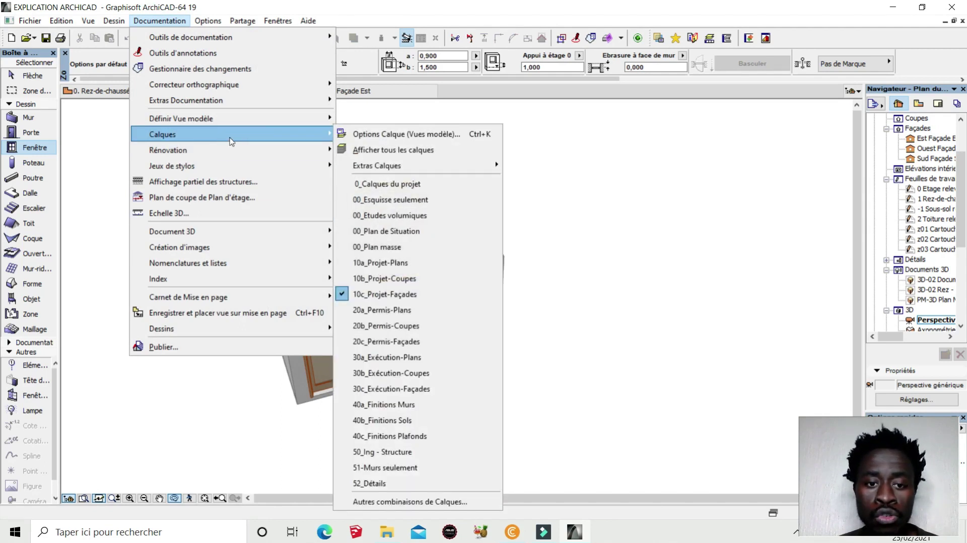
left_click(426, 225)
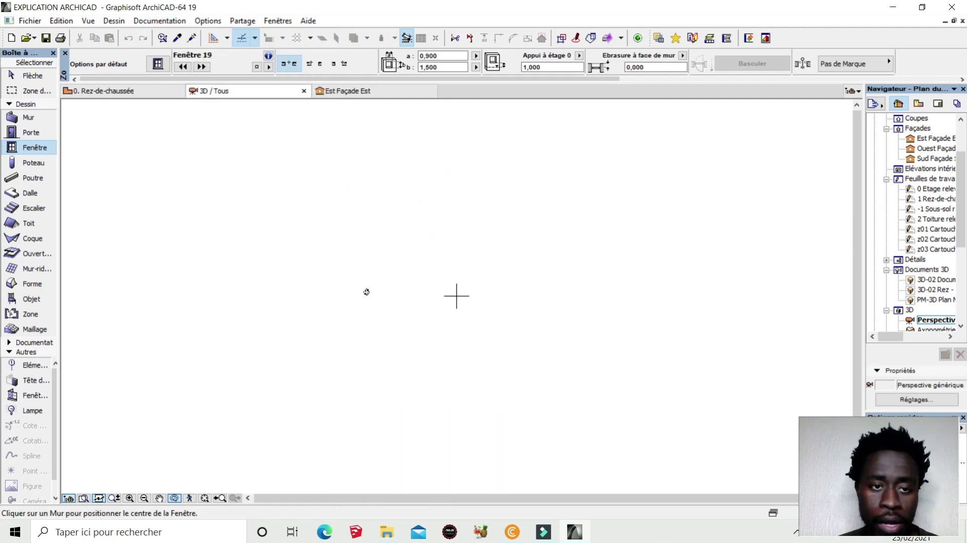
left_click(160, 21)
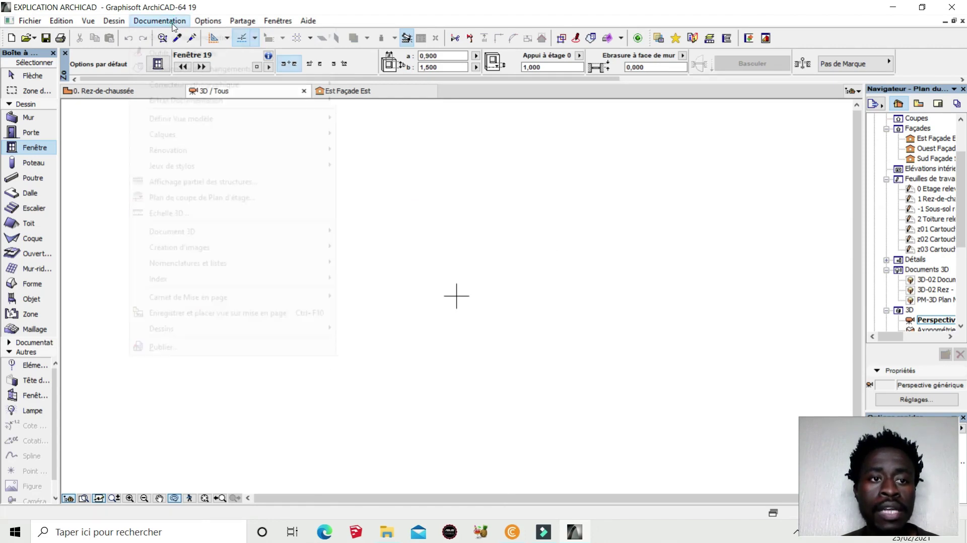
mouse_move(162, 134)
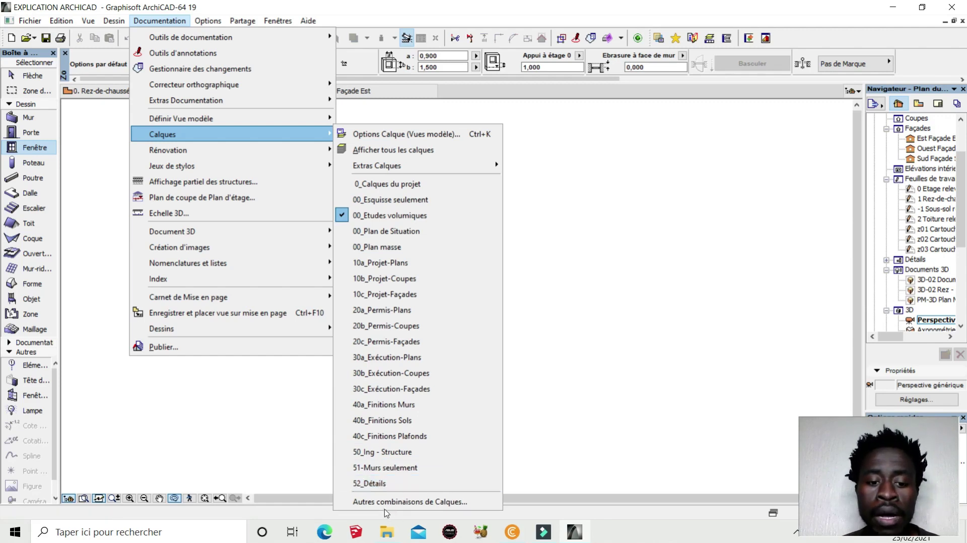
left_click(432, 502)
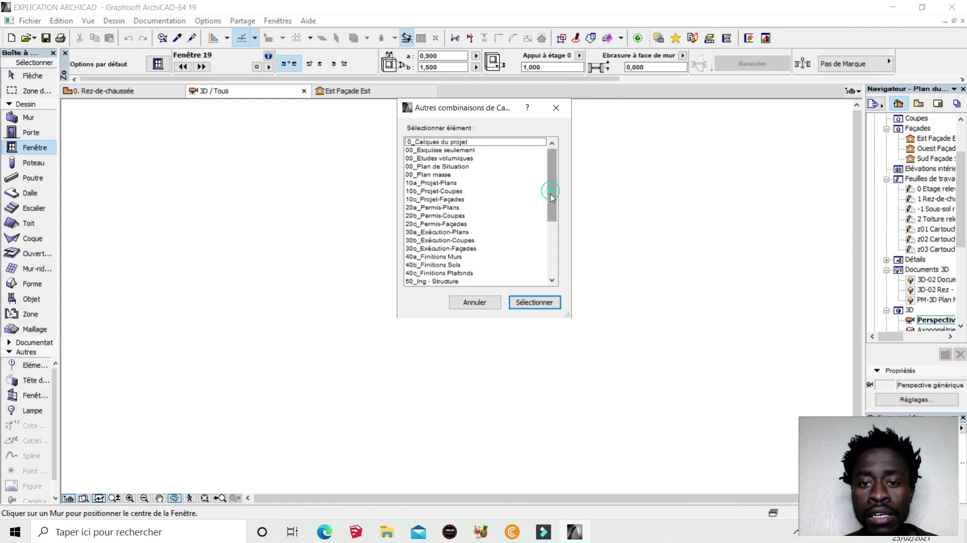
left_click_drag(552, 191, 562, 260)
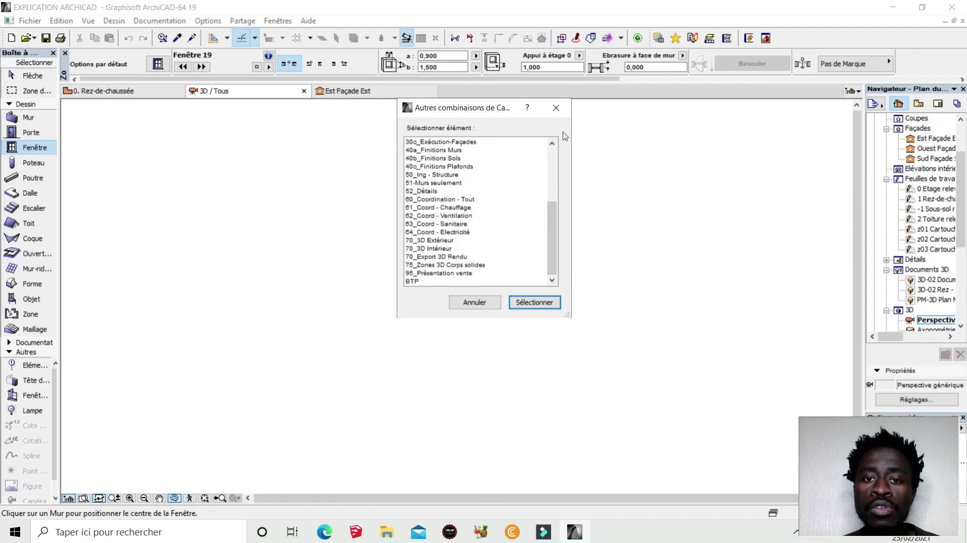
left_click(558, 110)
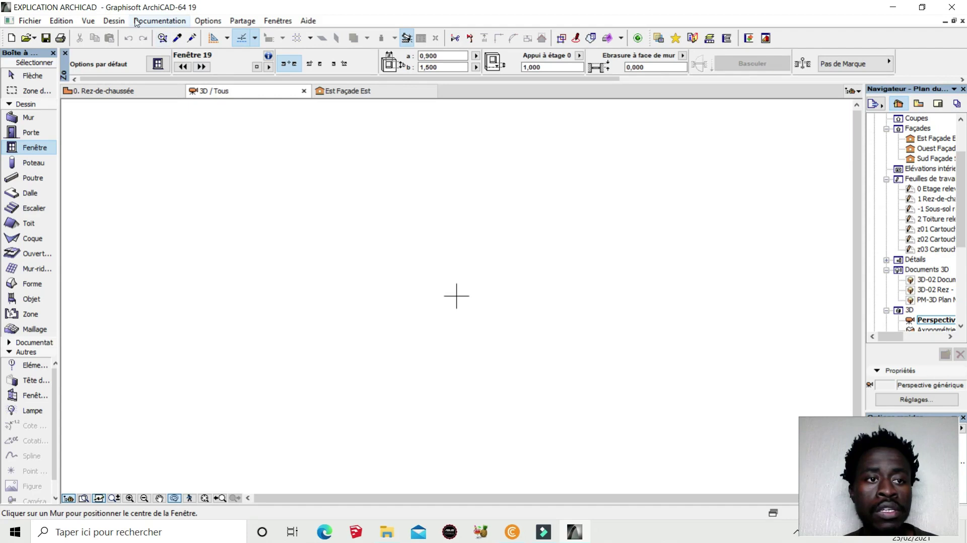
left_click(155, 21)
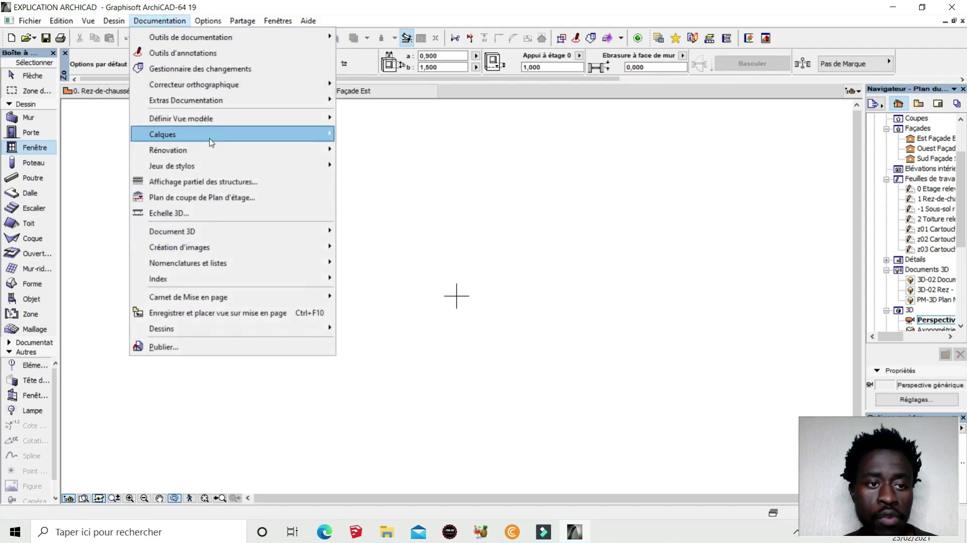
mouse_move(231, 134)
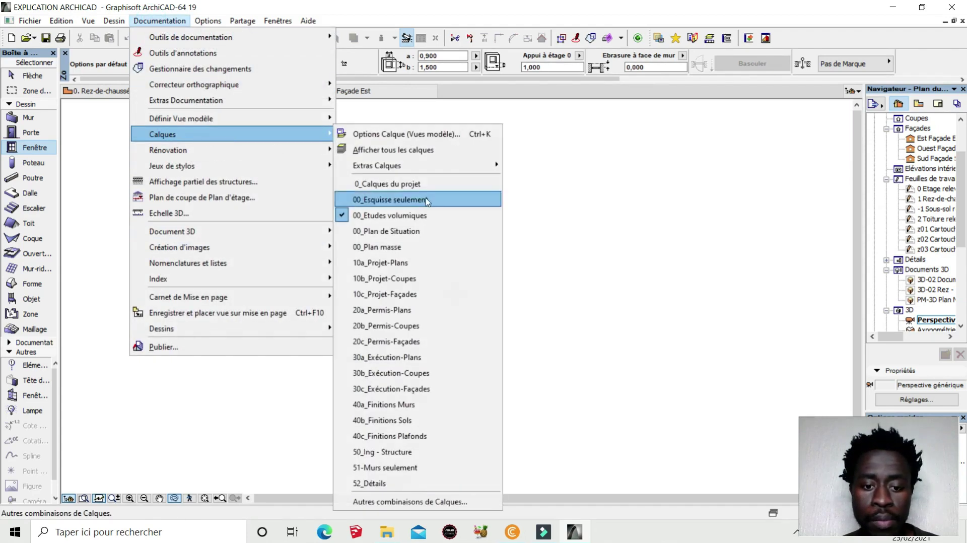
Step: In Options Calque, create layer combination BTP1 after the duplicate BTP name warning, and confirm
left_click(417, 134)
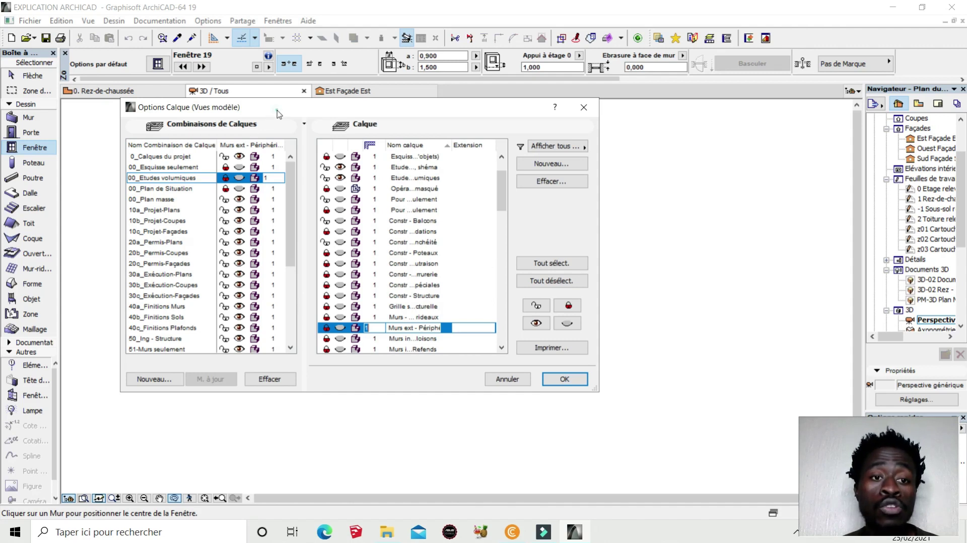
left_click_drag(278, 114, 300, 113)
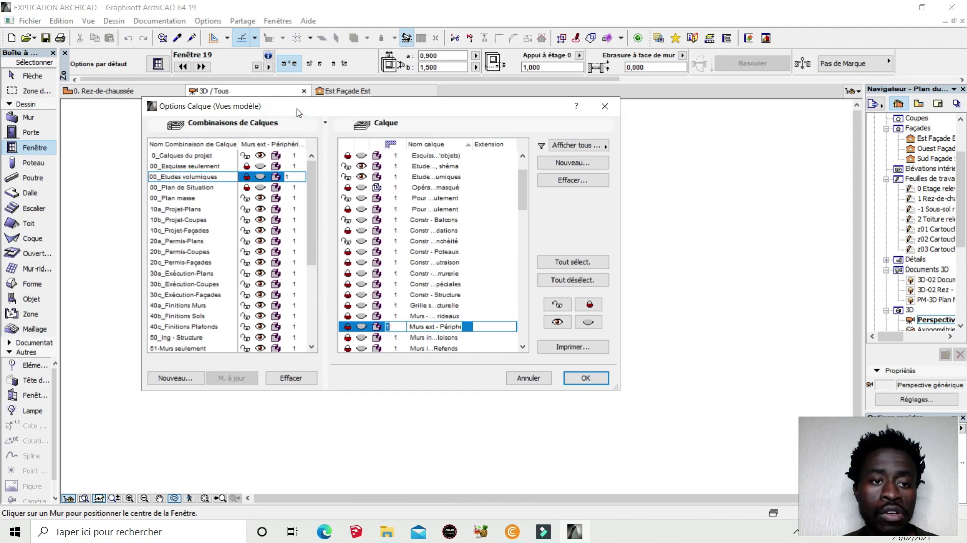
left_click(183, 379)
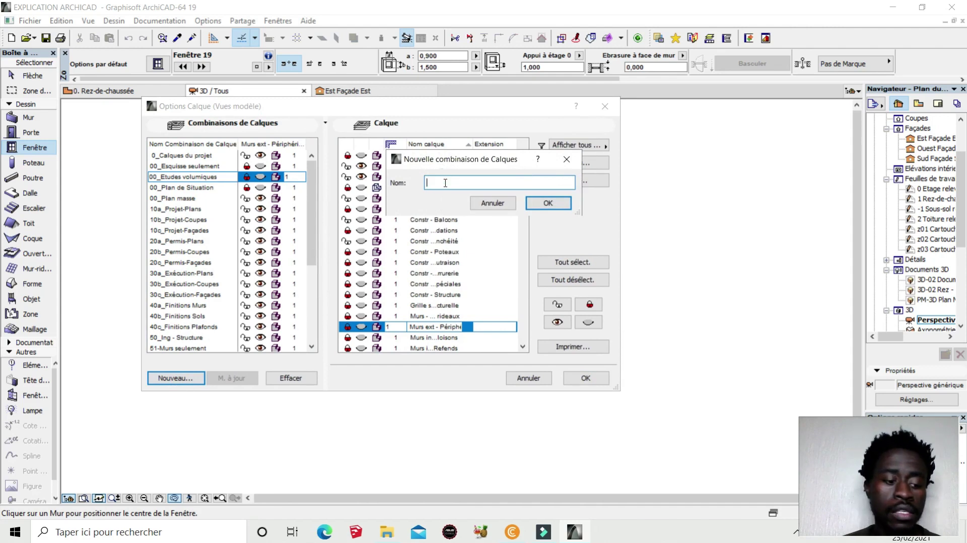
type("BT")
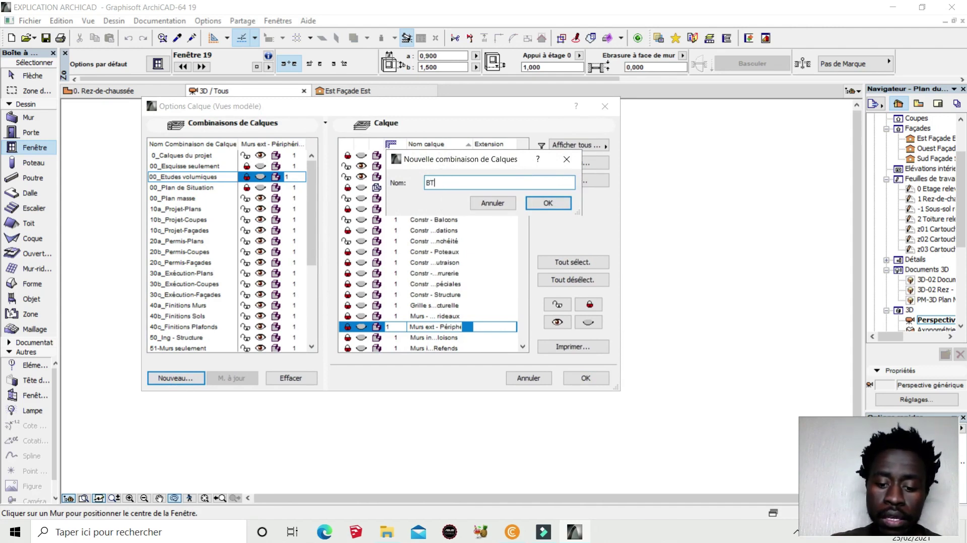
type("P")
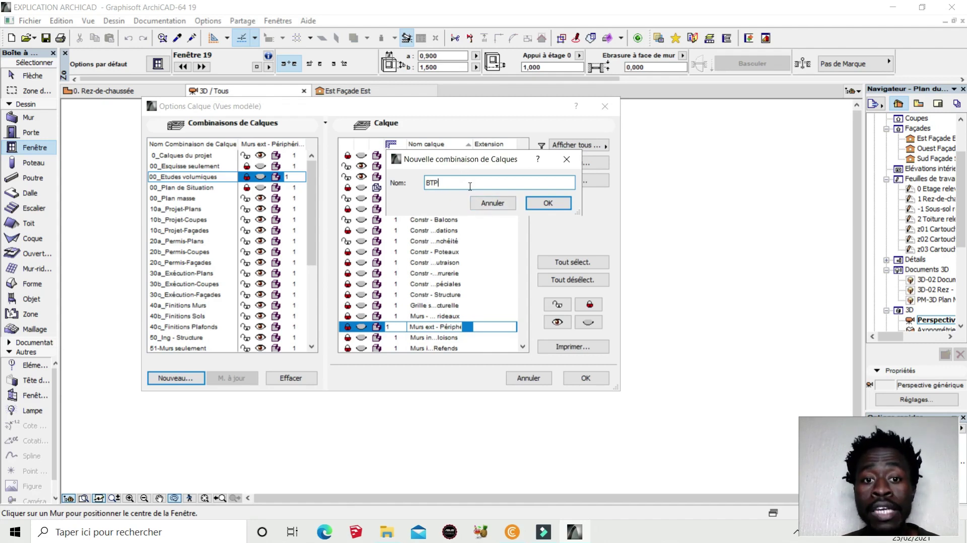
left_click(548, 203)
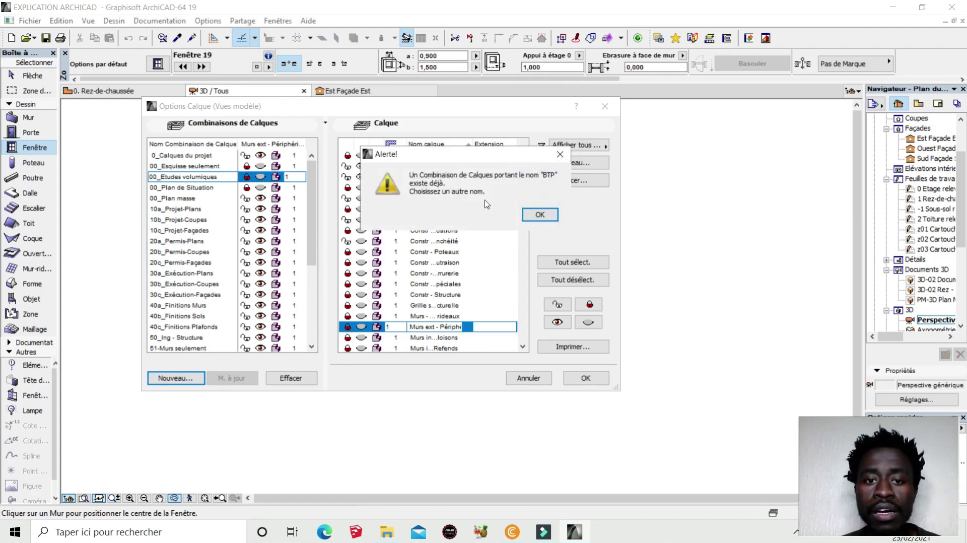
left_click(540, 215)
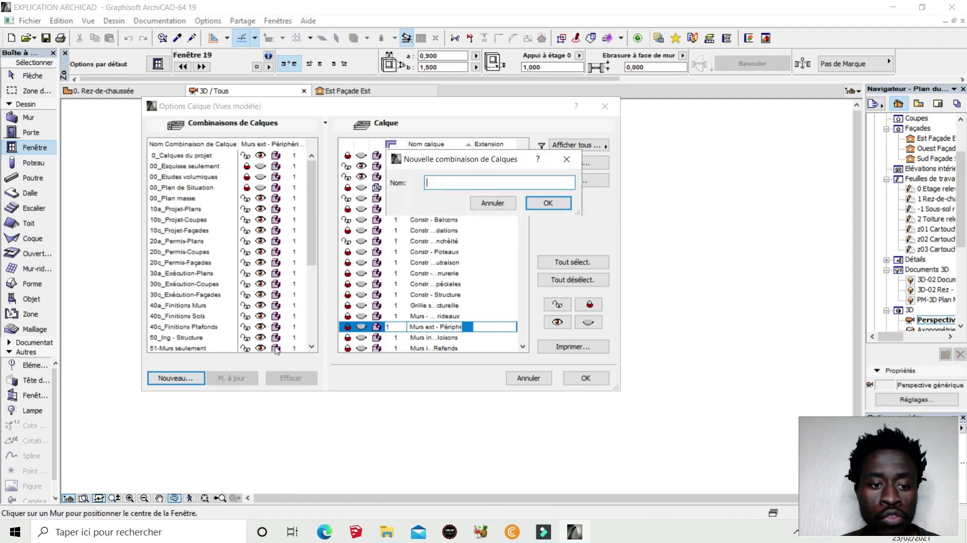
type("BTP1")
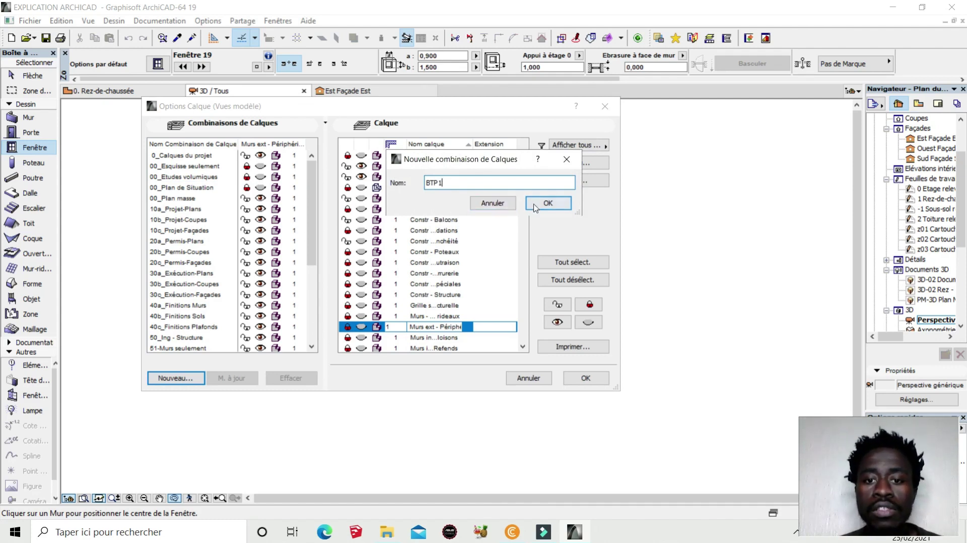
left_click(538, 202)
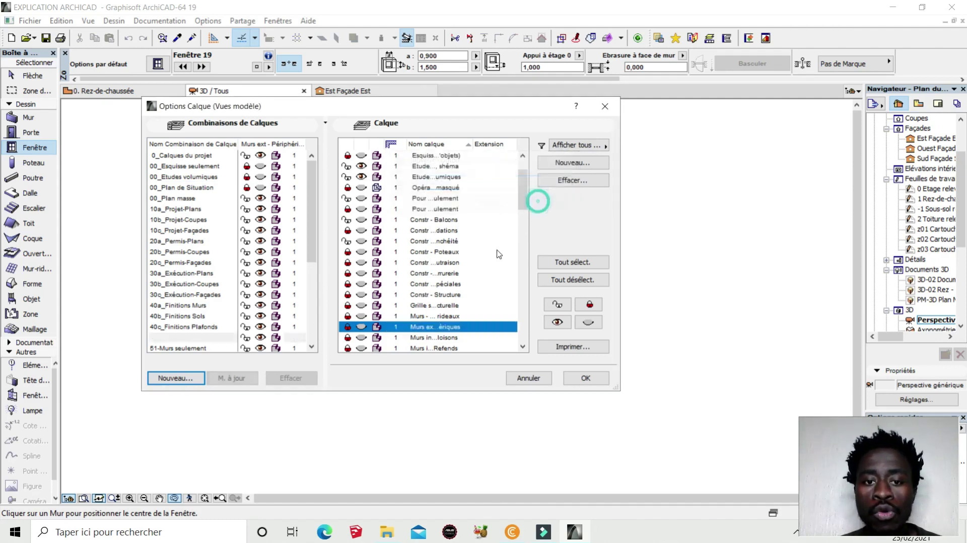
left_click(586, 379)
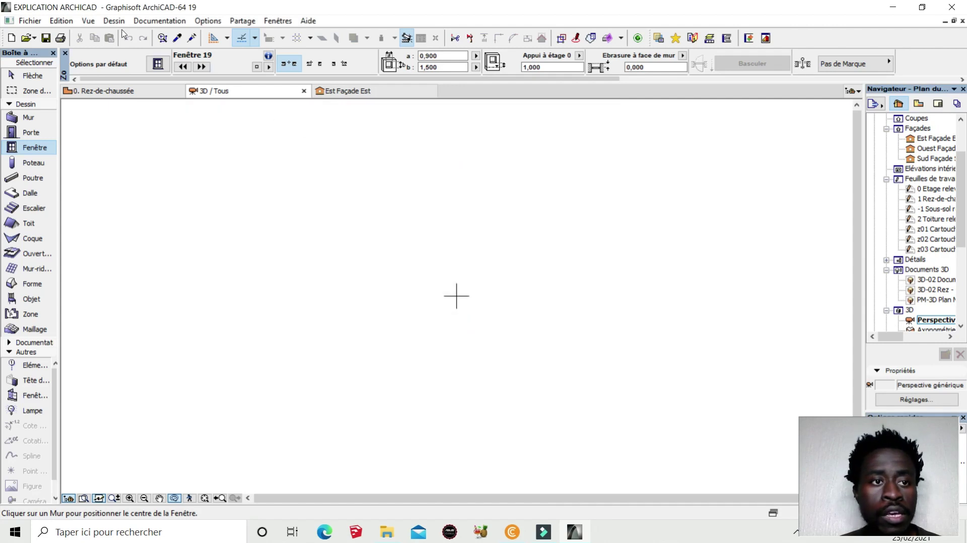
left_click(159, 21)
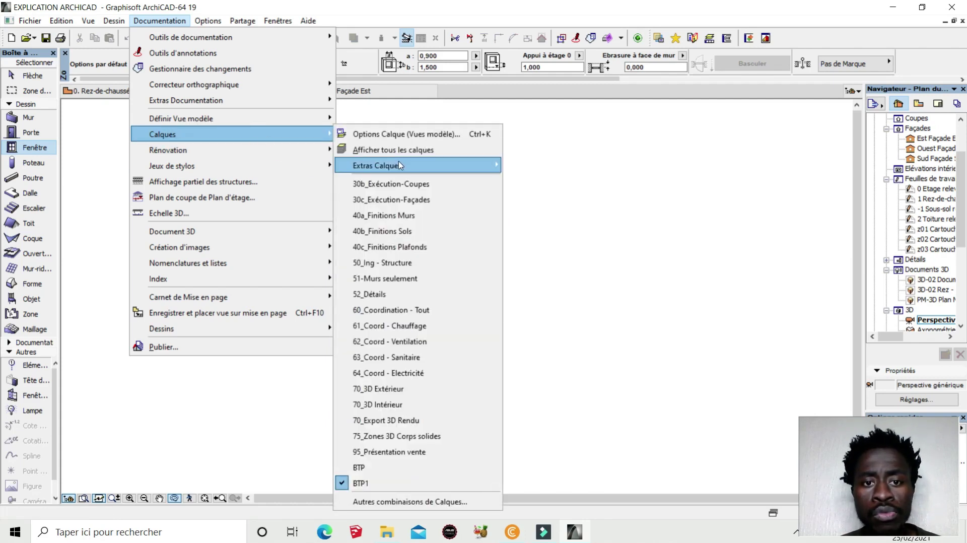
left_click(412, 144)
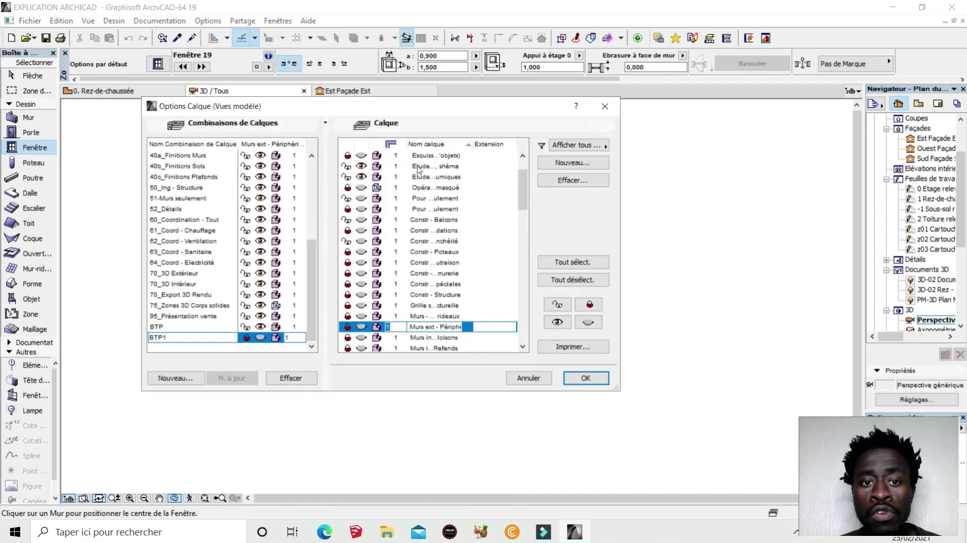
left_click(572, 164)
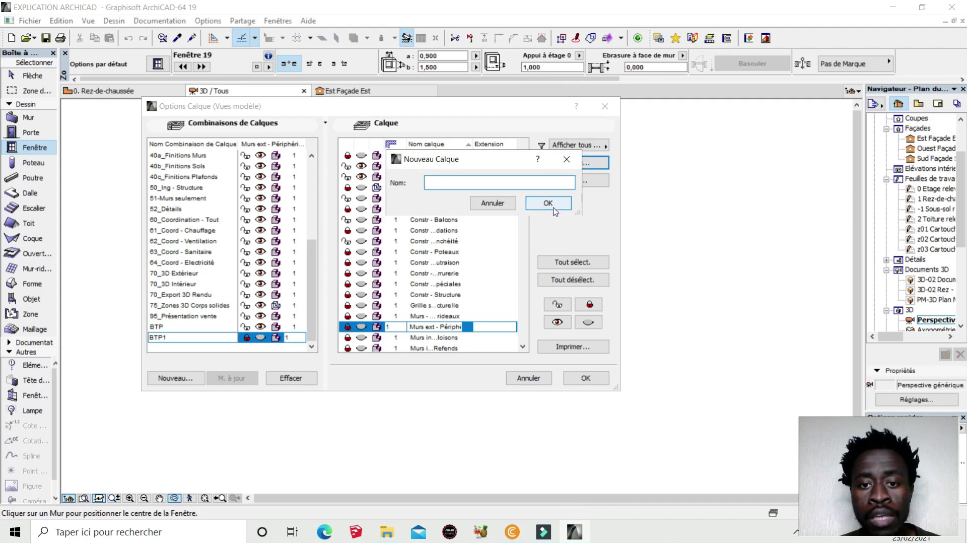
left_click(567, 159)
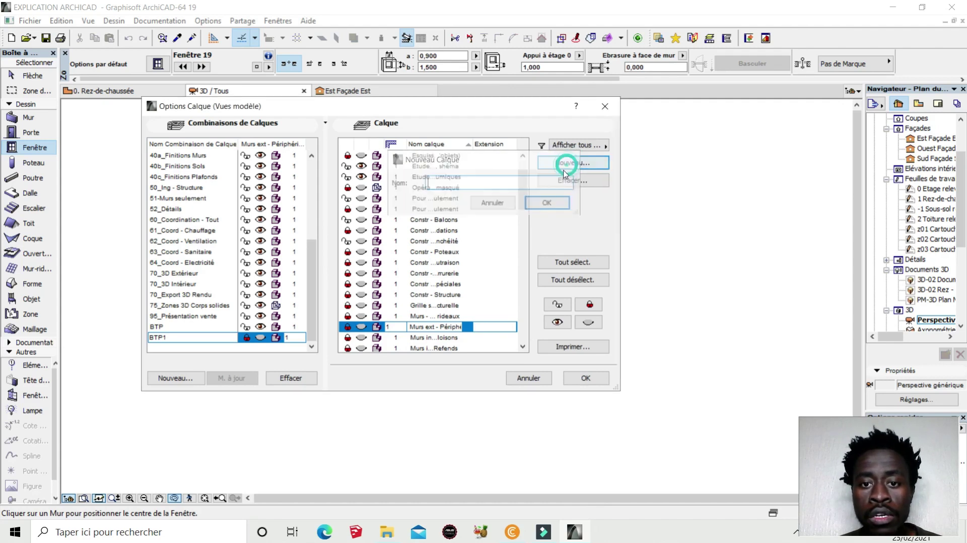
left_click(605, 106)
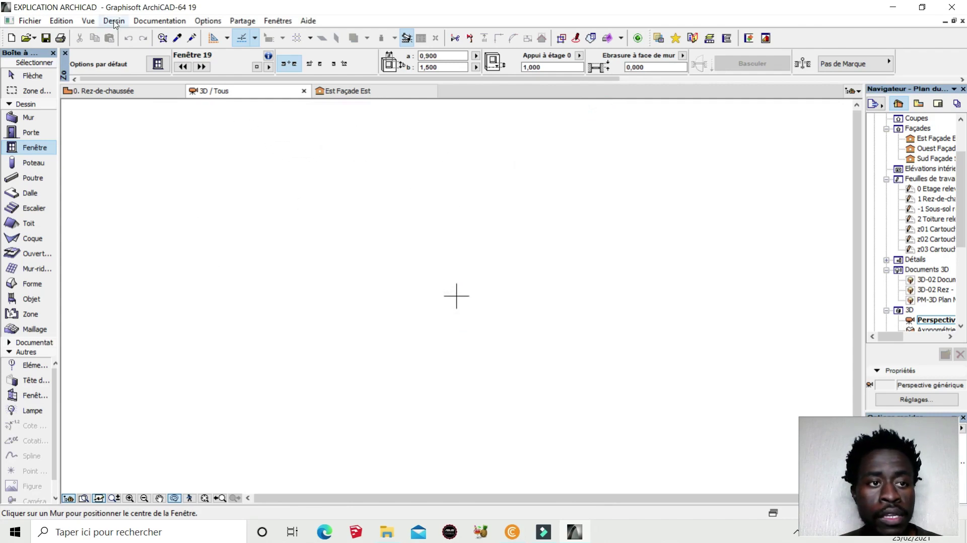
Step: Toggle the hidden layers back to visible with Bascule Afficher/Masquer Calques, zooming to check the room
left_click(148, 23)
mouse_move(162, 134)
mouse_move(377, 165)
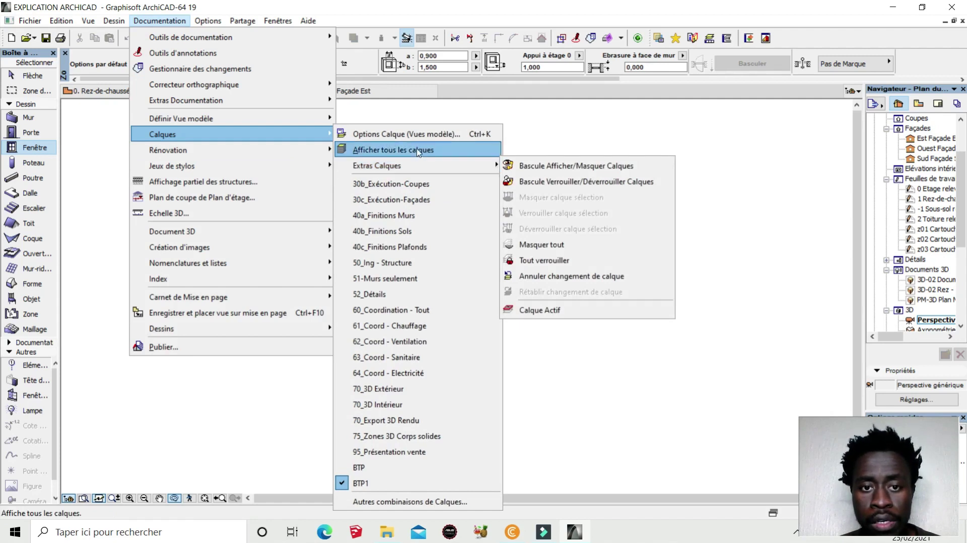
left_click(543, 174)
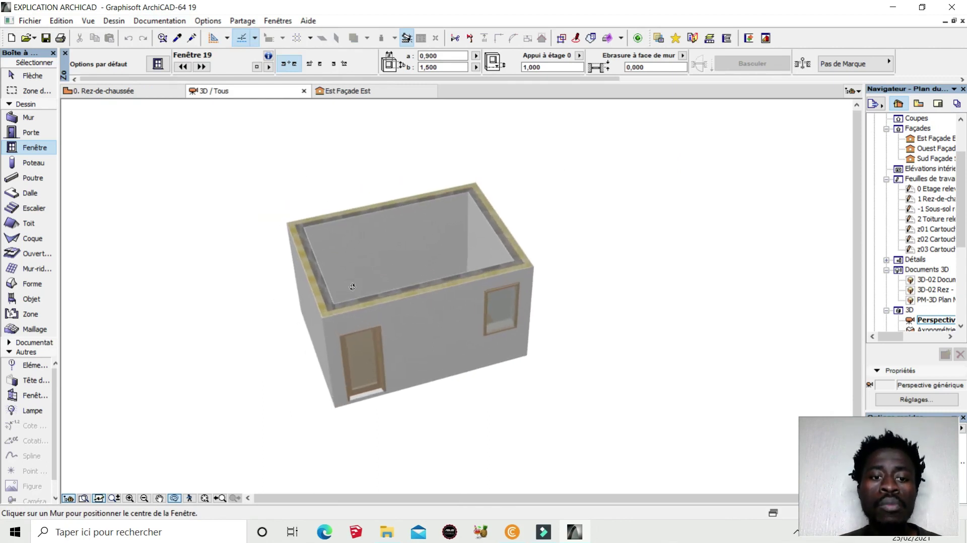
scroll(466, 246, "up", 3)
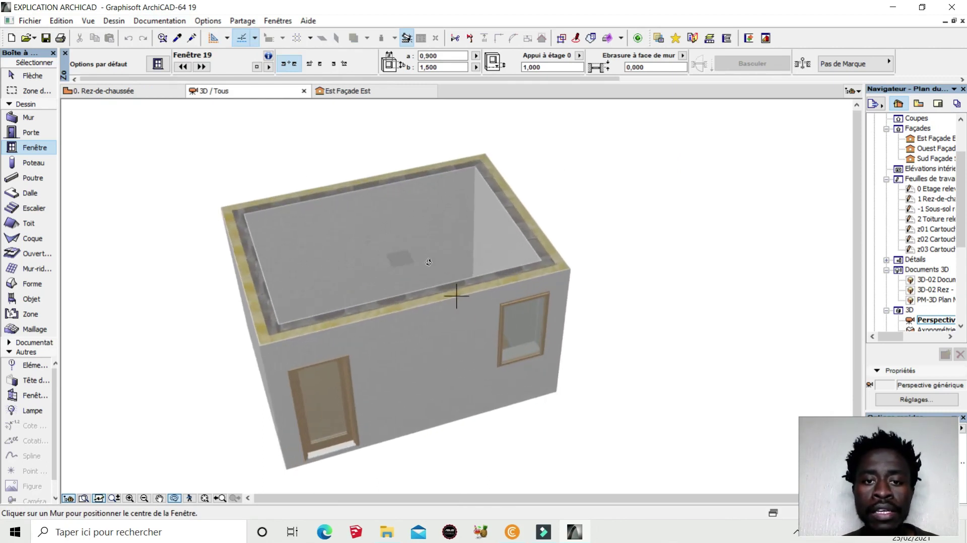
scroll(431, 261, "down", 1)
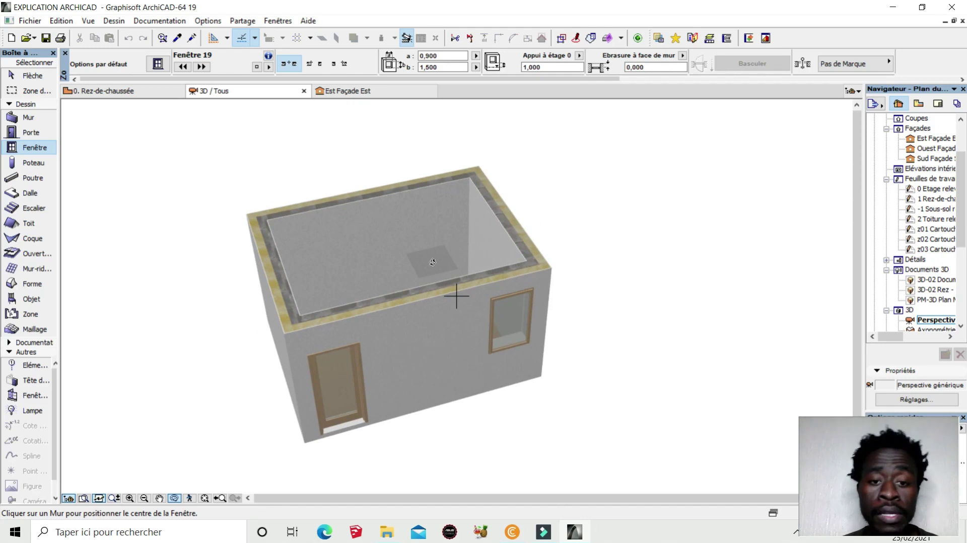